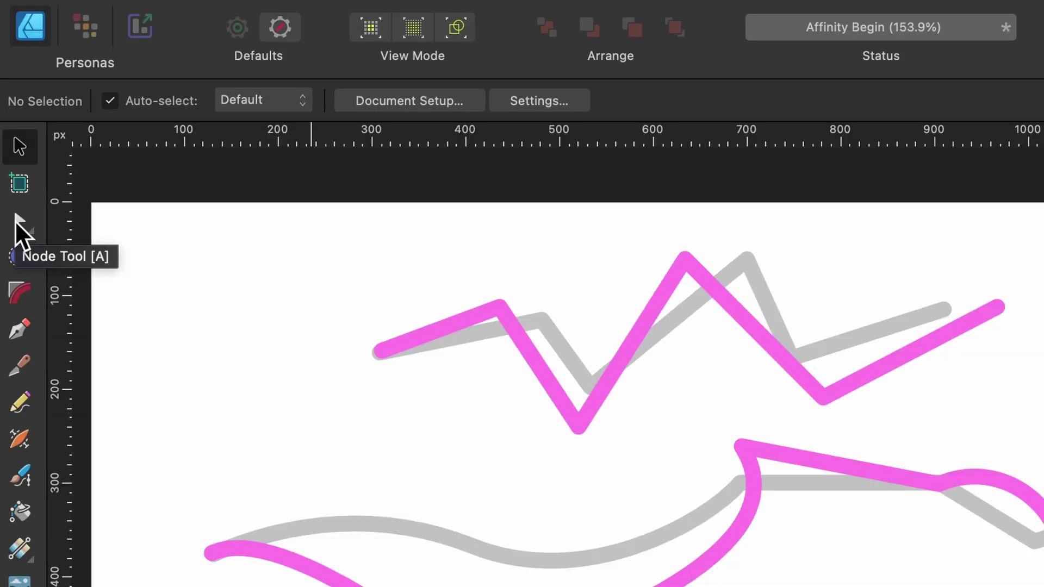
Select the magenta zigzag curve with the Node tool to show its nodes
click(15, 220)
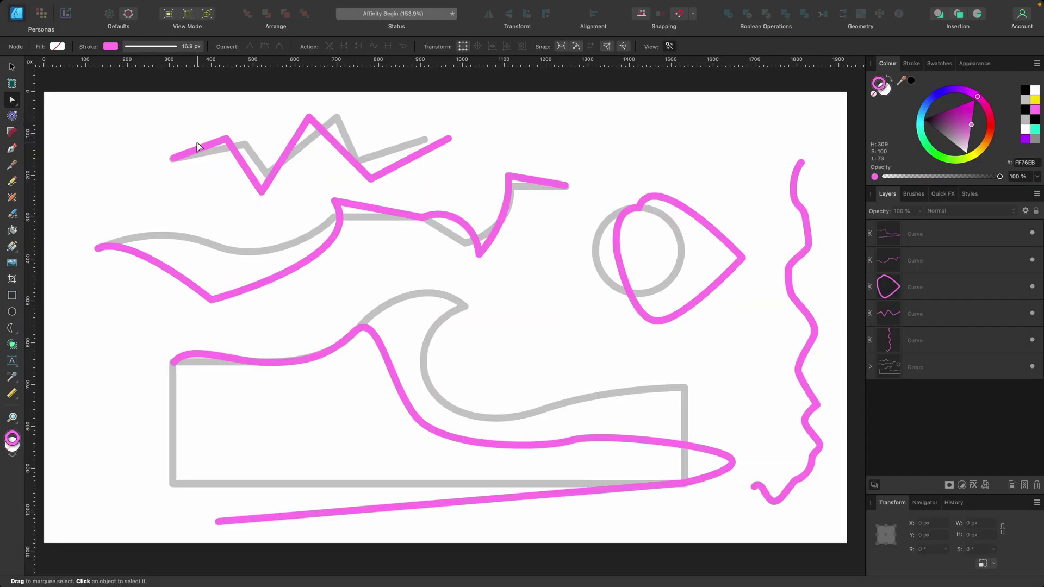
scroll(198, 147, up, 5)
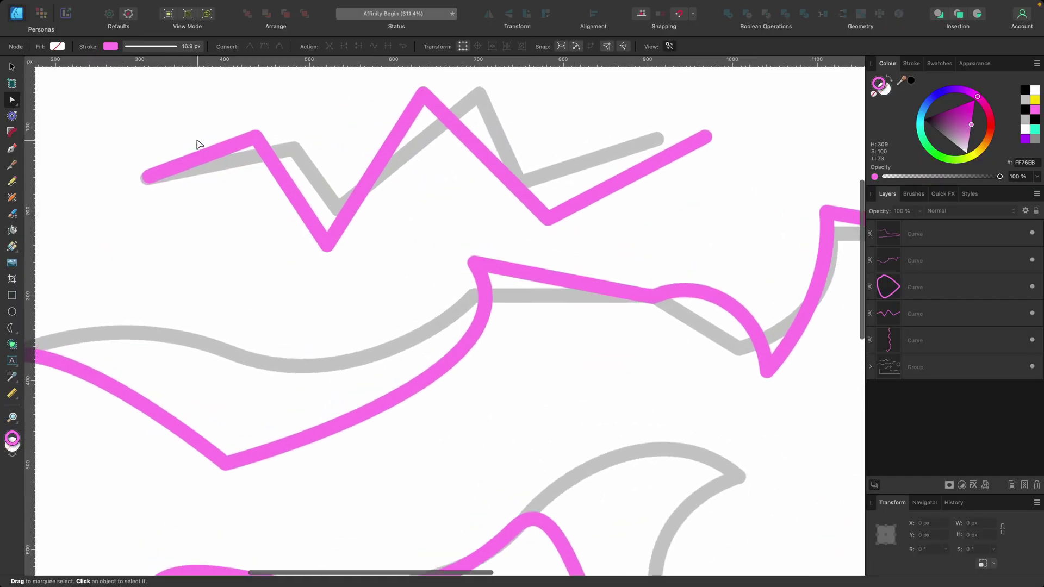
scroll(199, 187, up, 3)
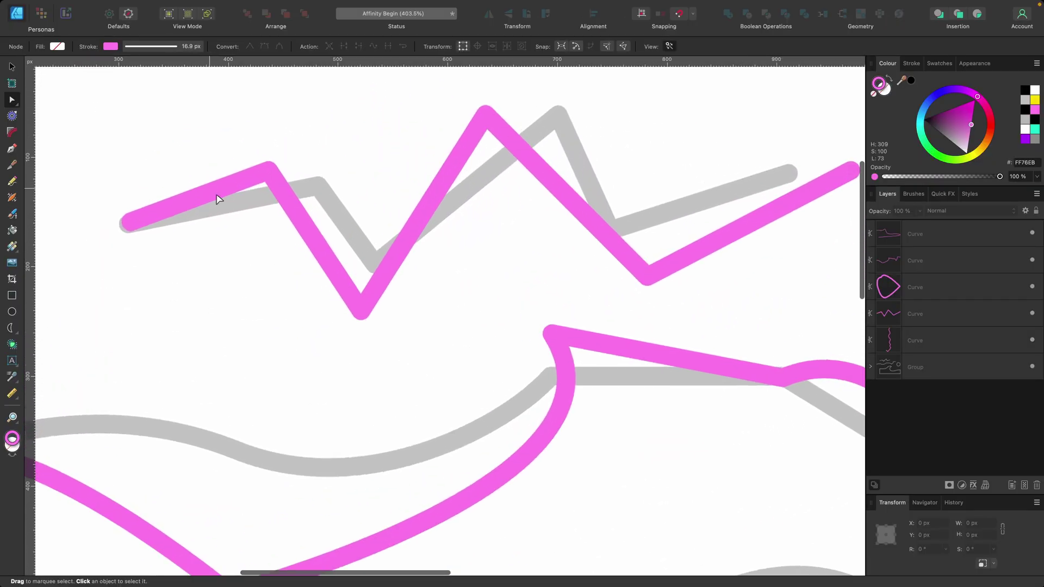
click(310, 235)
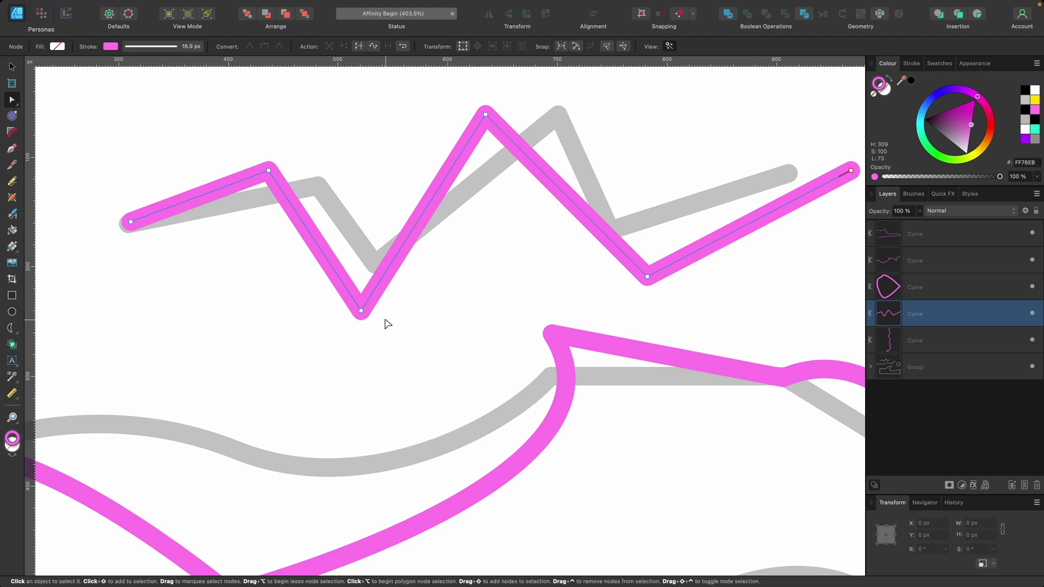
scroll(385, 320, down, 5)
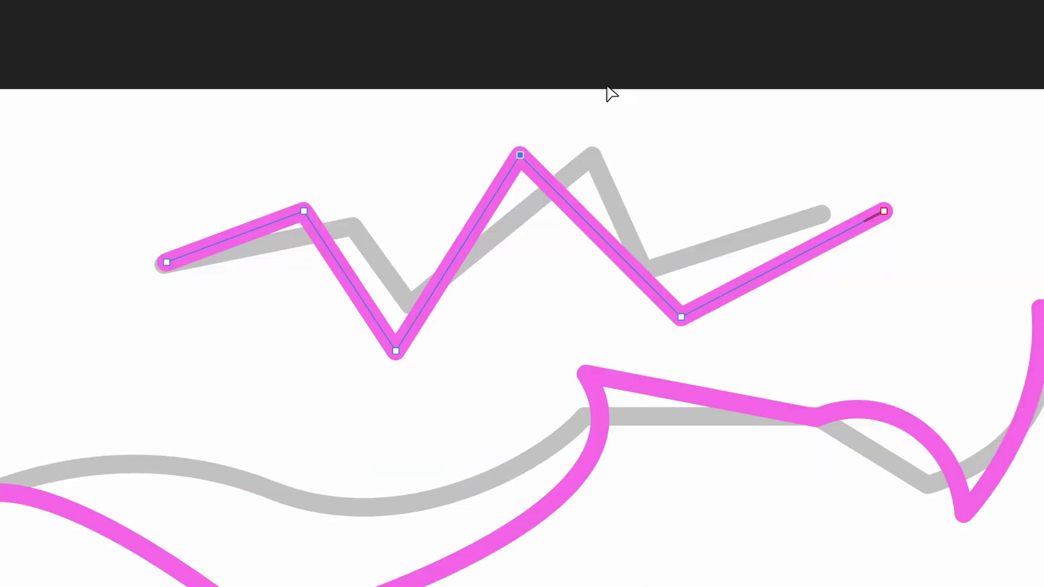
Try moving the zigzag's right end node outward and bending its last segment into a curve, and undo the bend
click(884, 212)
drag(884, 211, 923, 189)
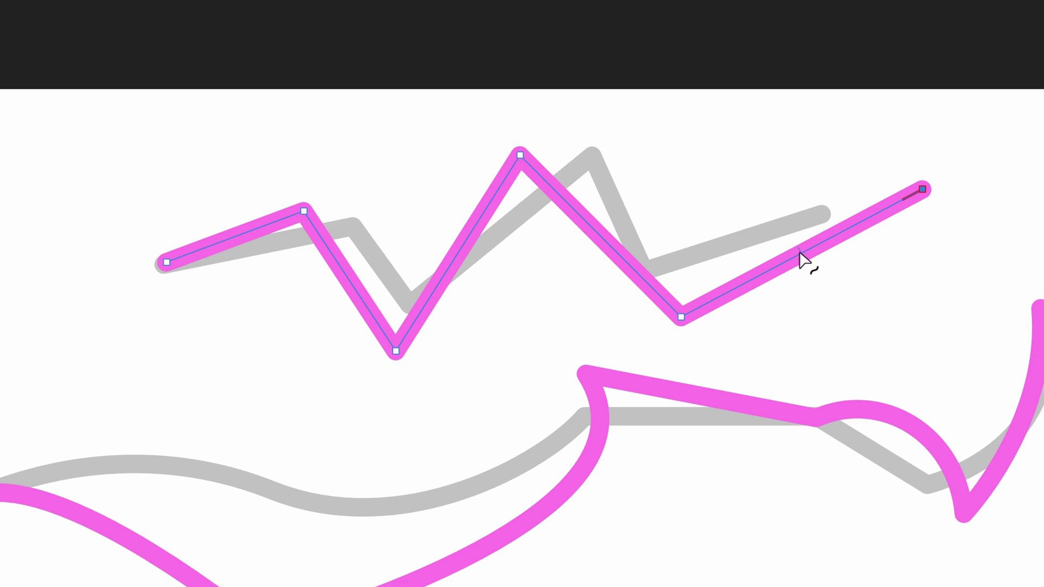
drag(805, 259, 839, 298)
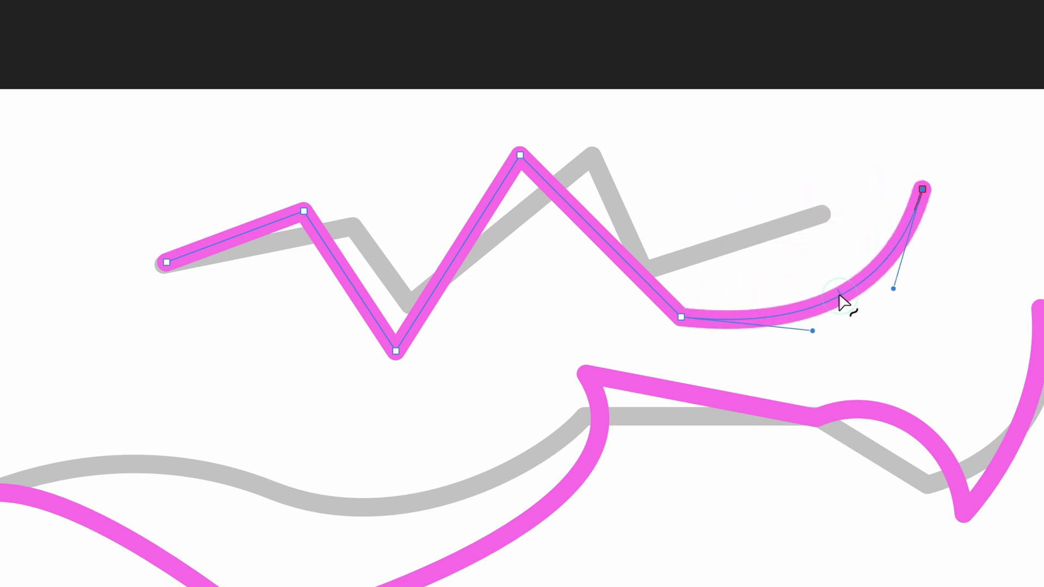
key(ctrl+z)
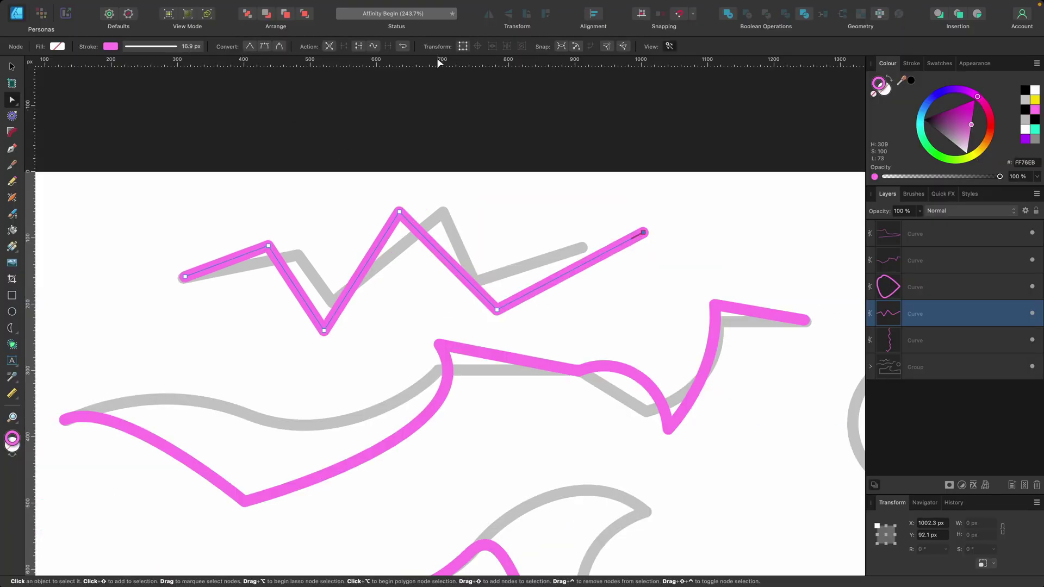
Move the magenta zigzag's first three nodes onto the grey guide, at about (309, 162), (482, 126) and (535, 199) px
click(395, 257)
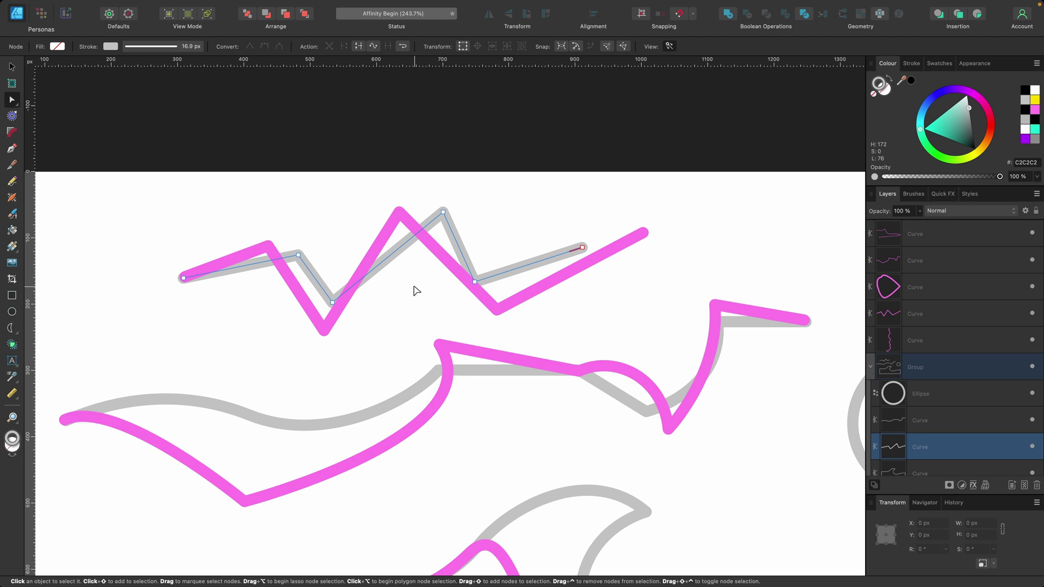
scroll(289, 257, up, 5)
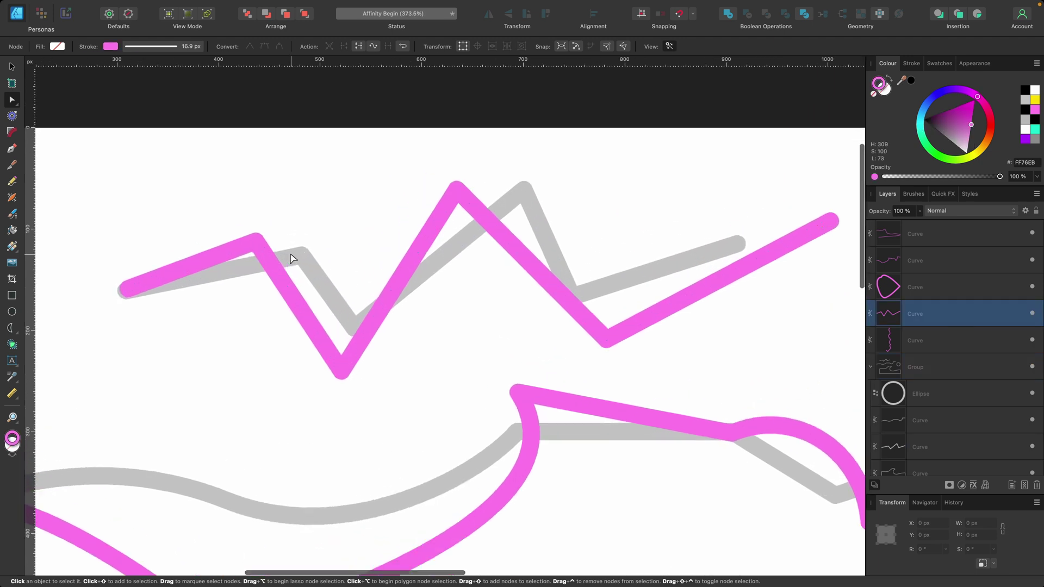
click(253, 238)
drag(251, 240, 303, 256)
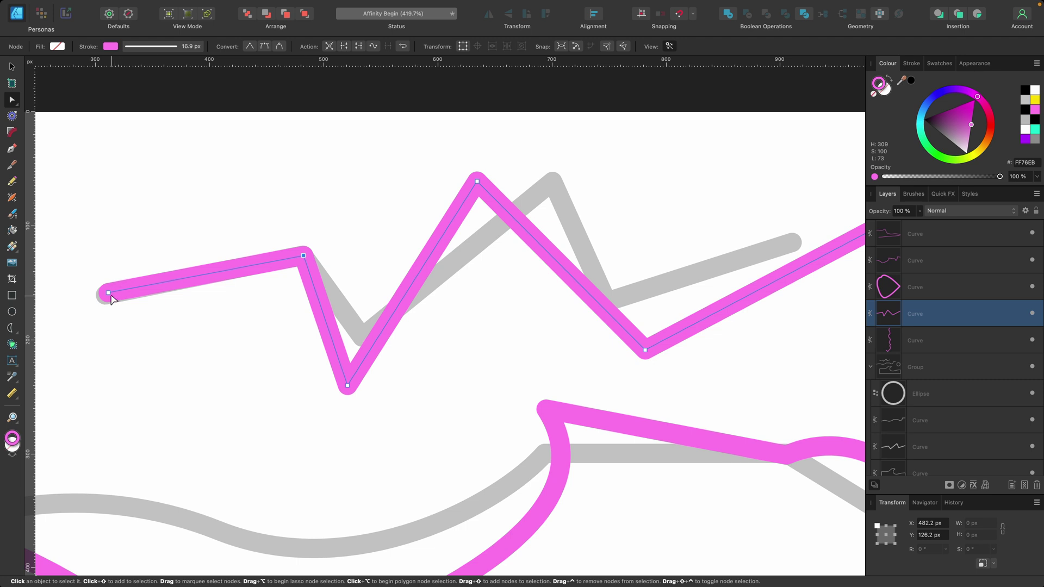
drag(108, 293, 104, 298)
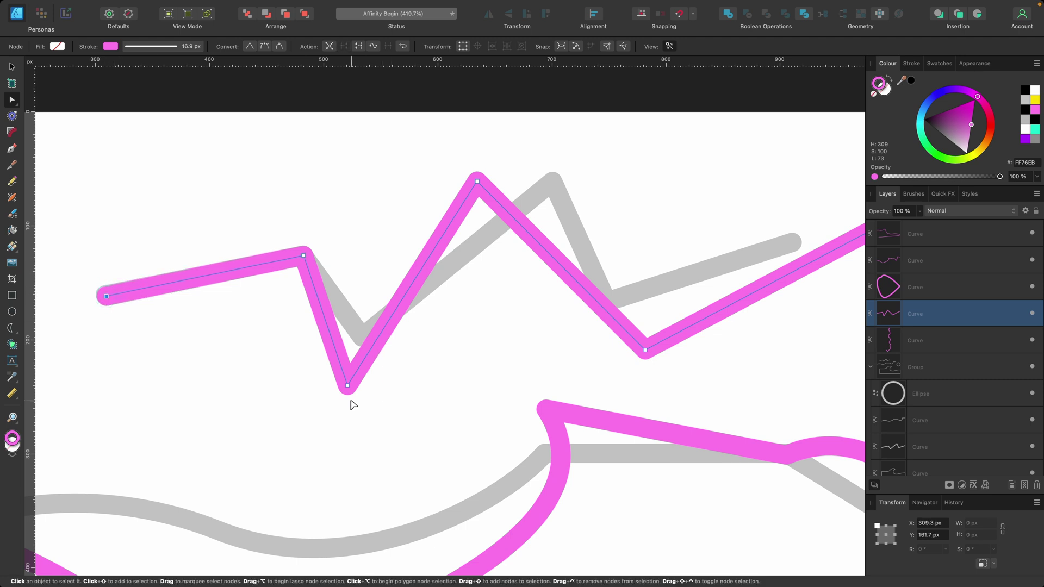
drag(348, 386, 363, 340)
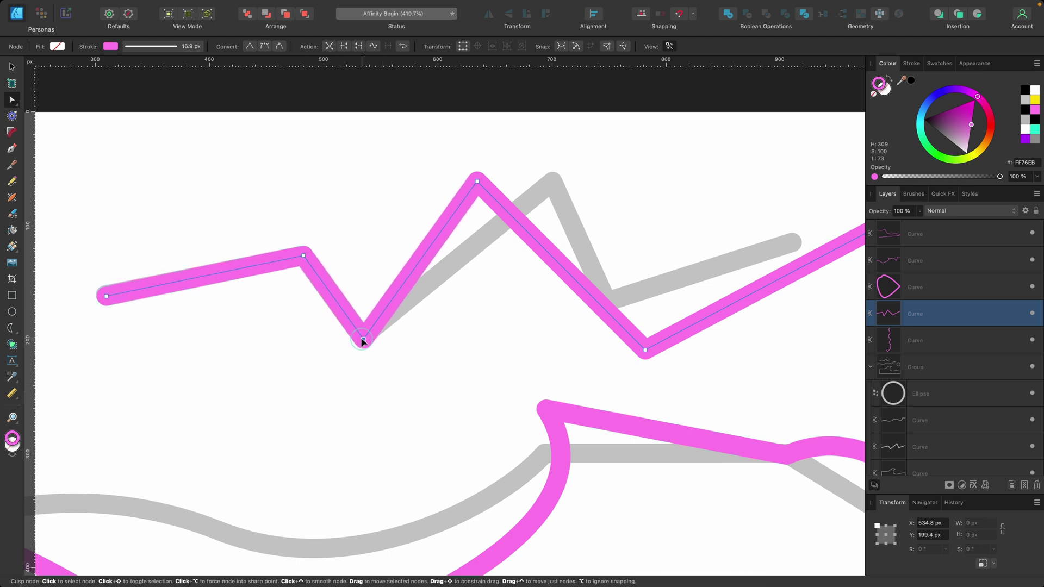
Move the zigzag's last three nodes onto the grey guide, with the end node at about (910, 116) px
drag(477, 181, 551, 185)
drag(645, 354, 606, 303)
scroll(606, 303, right, 5)
scroll(606, 303, up, 2)
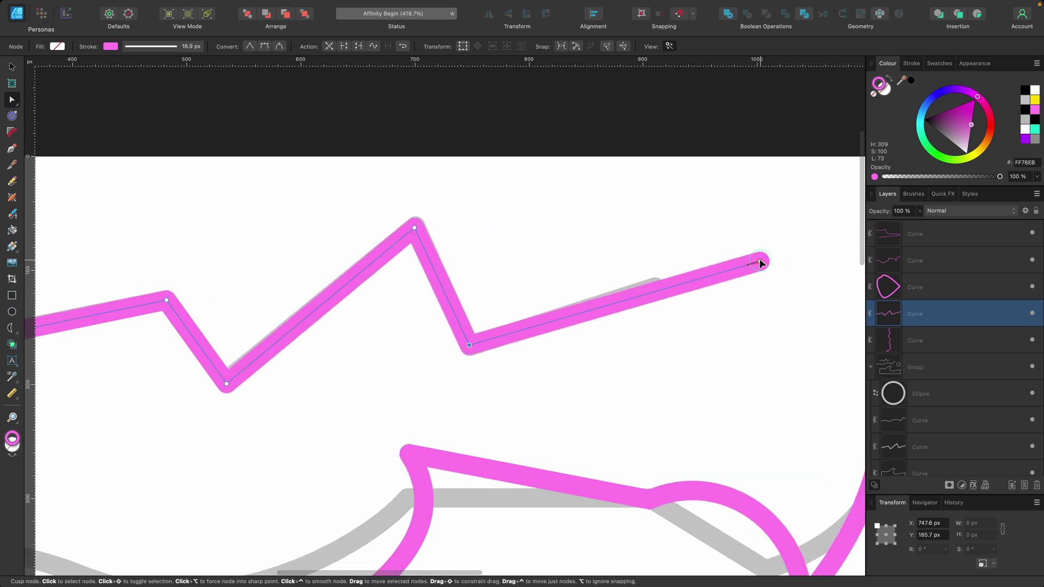
drag(760, 261, 655, 292)
Select the magenta wavy curve below the zigzag and move its left end node onto the start of the grey guide
scroll(655, 292, down, 3)
scroll(657, 292, down, 4)
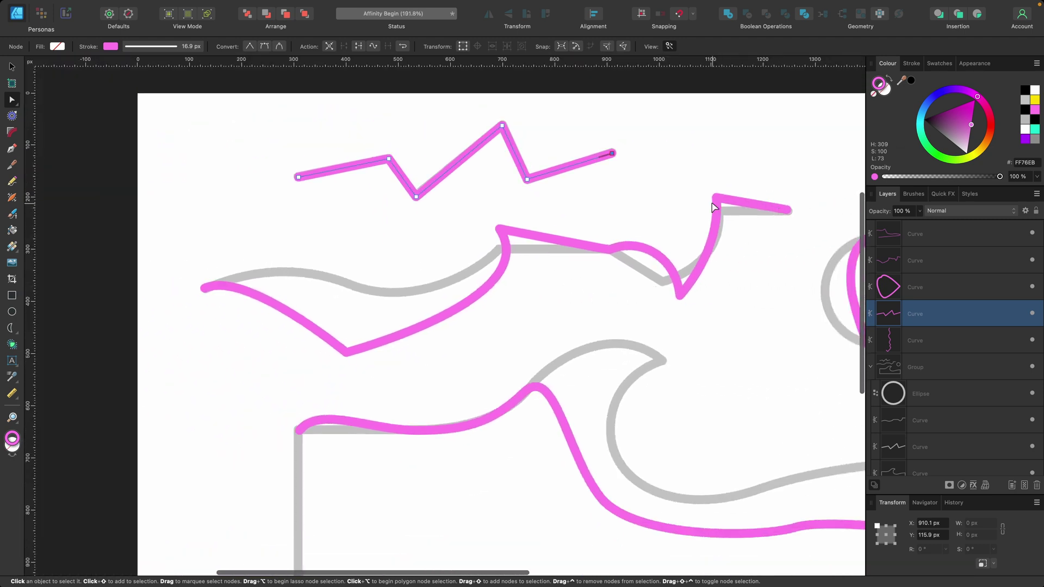
scroll(292, 295, up, 3)
scroll(290, 291, up, 2)
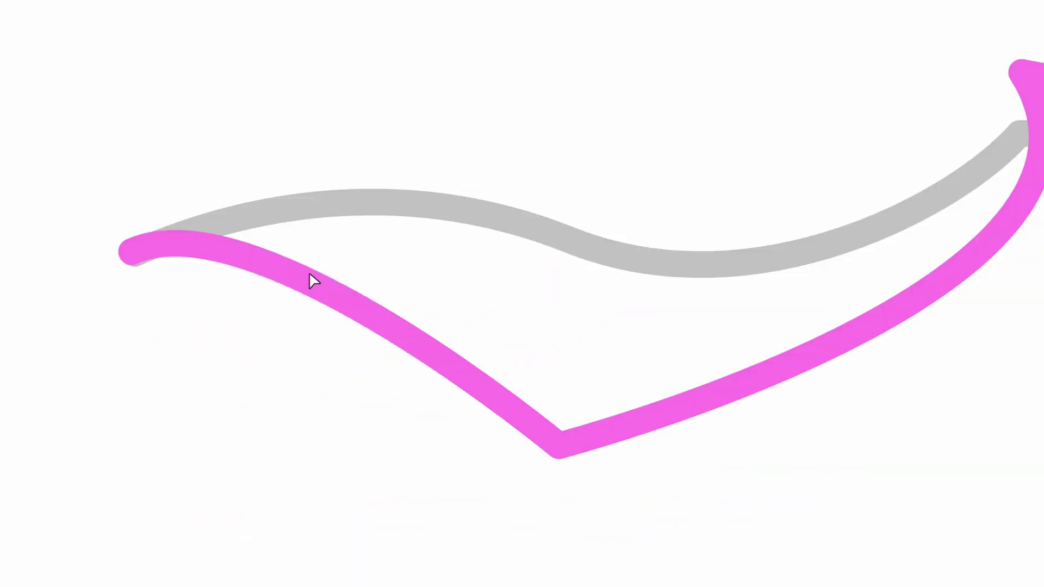
click(237, 304)
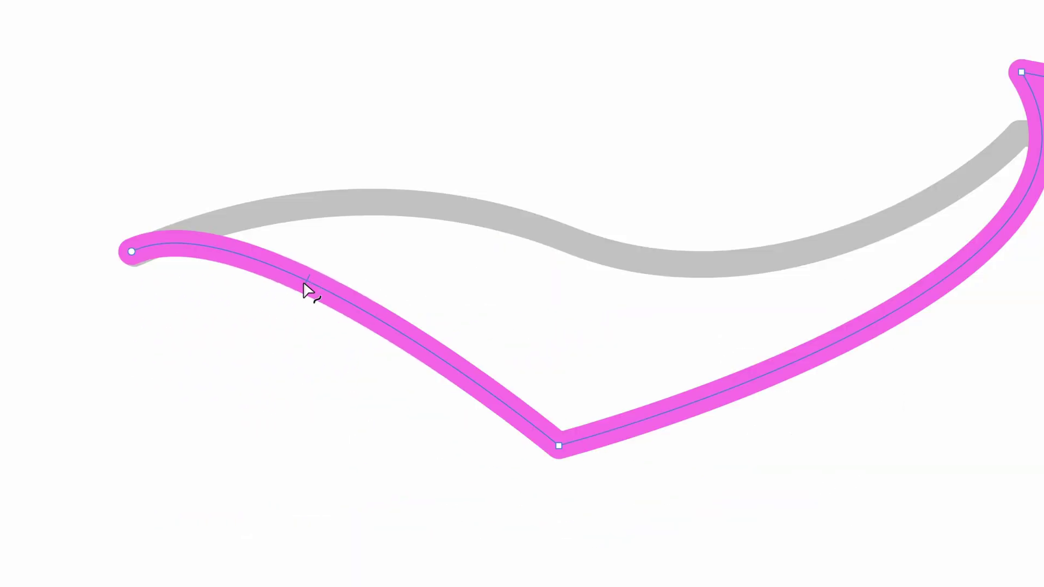
click(131, 252)
mouse_move(131, 252)
mouse_down()
mouse_move(150, 217)
mouse_move(130, 253)
mouse_up()
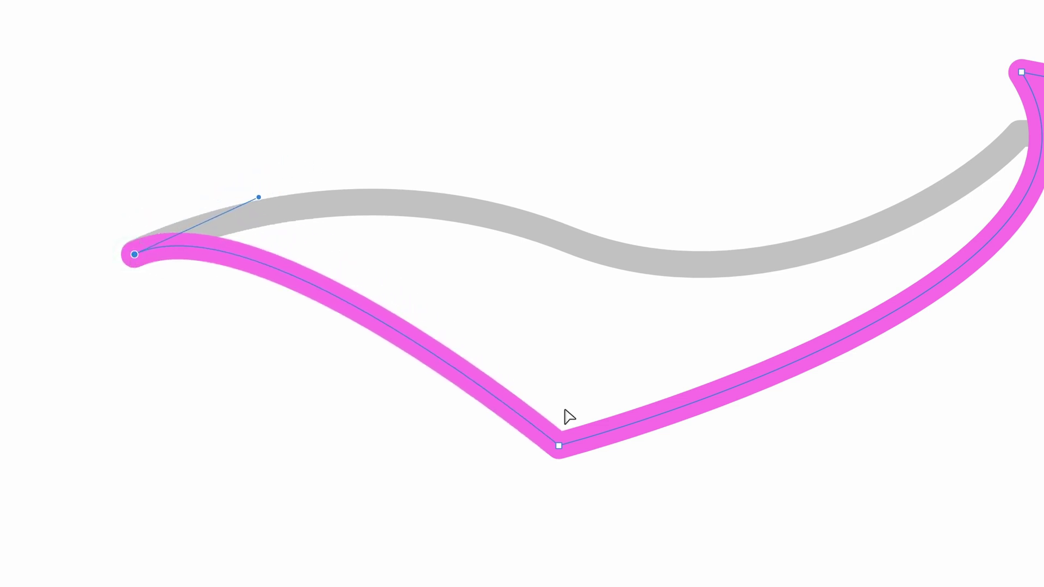
Raise the wavy curve's second node towards the grey guide and convert it from a sharp to a smooth node
drag(557, 447, 553, 320)
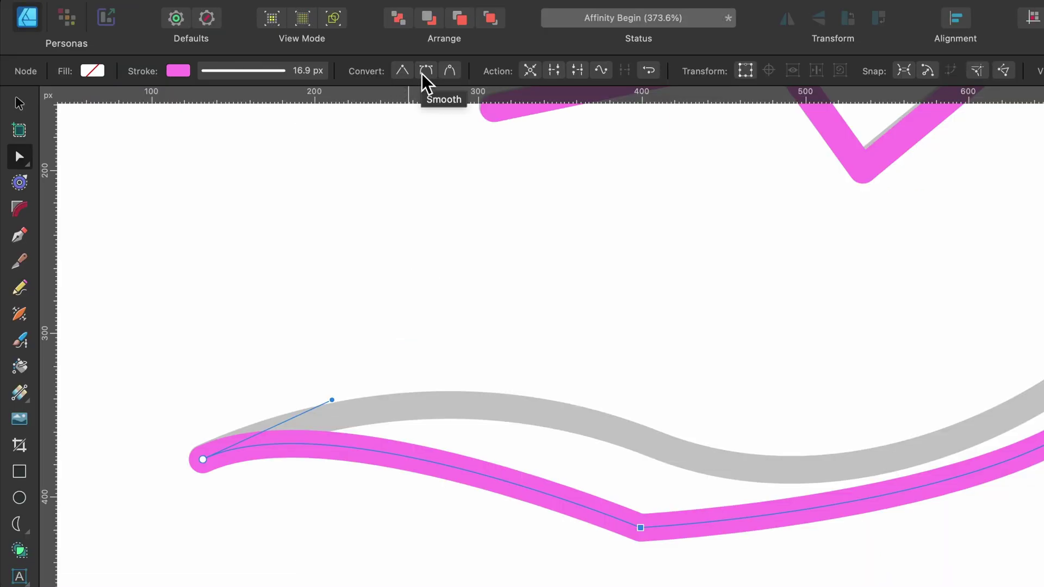
click(422, 73)
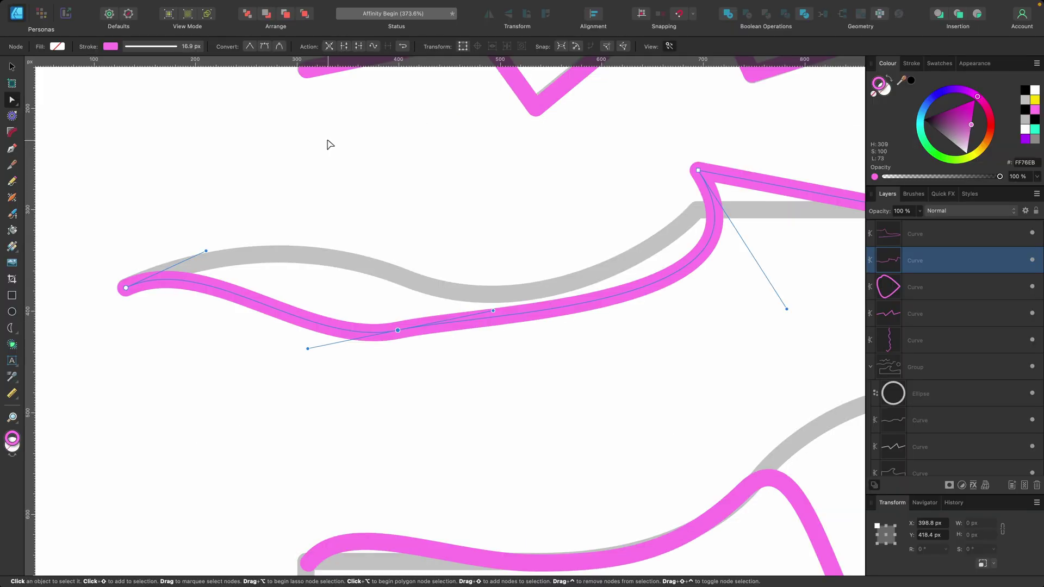
key(super+z)
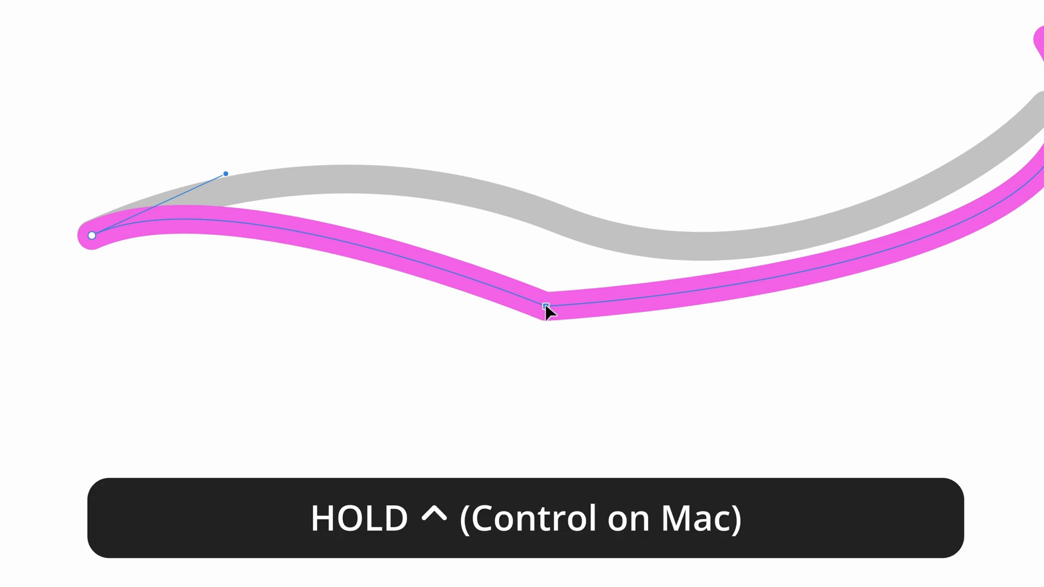
ctrl+click(547, 308)
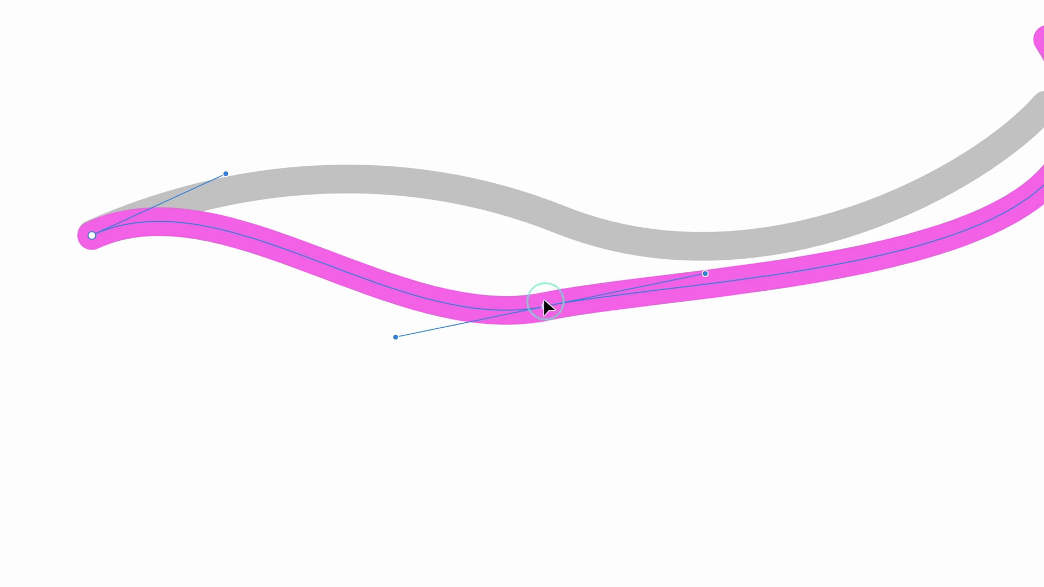
Place the smooth node on the grey guide and tilt its handles so the curve follows the guide's S-shape
drag(545, 303, 552, 217)
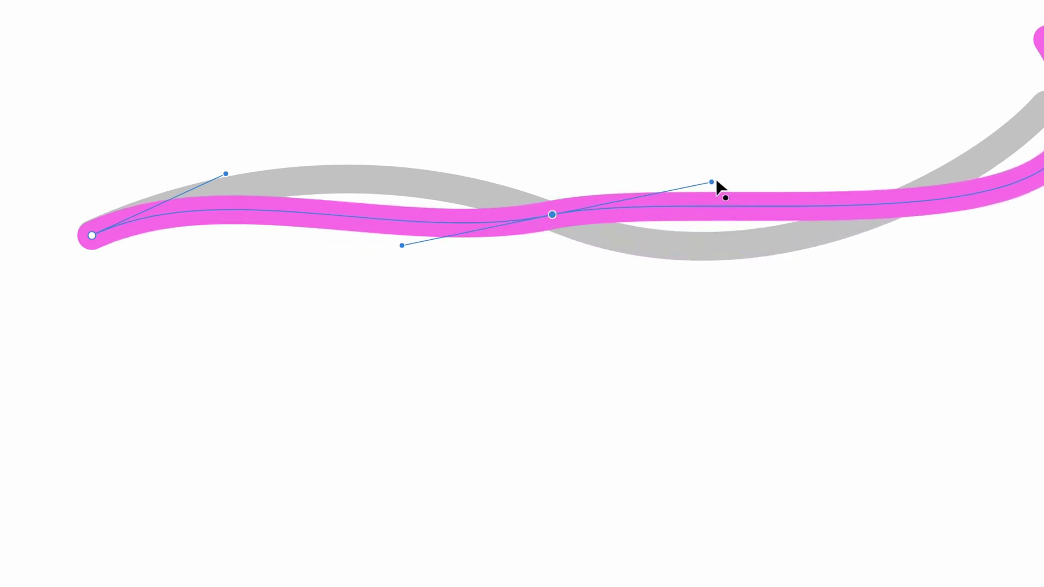
drag(716, 181, 683, 269)
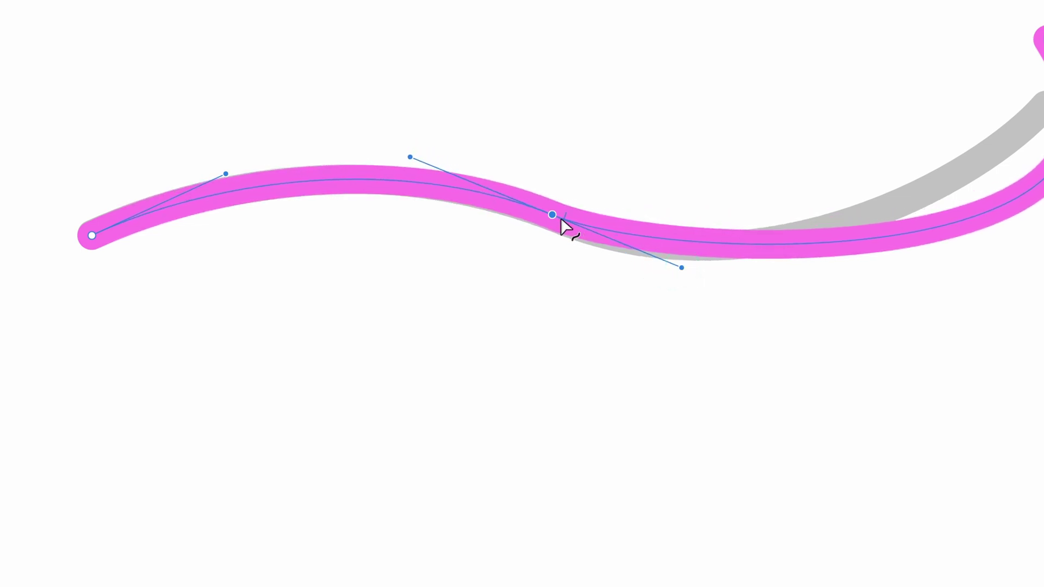
drag(552, 215, 551, 217)
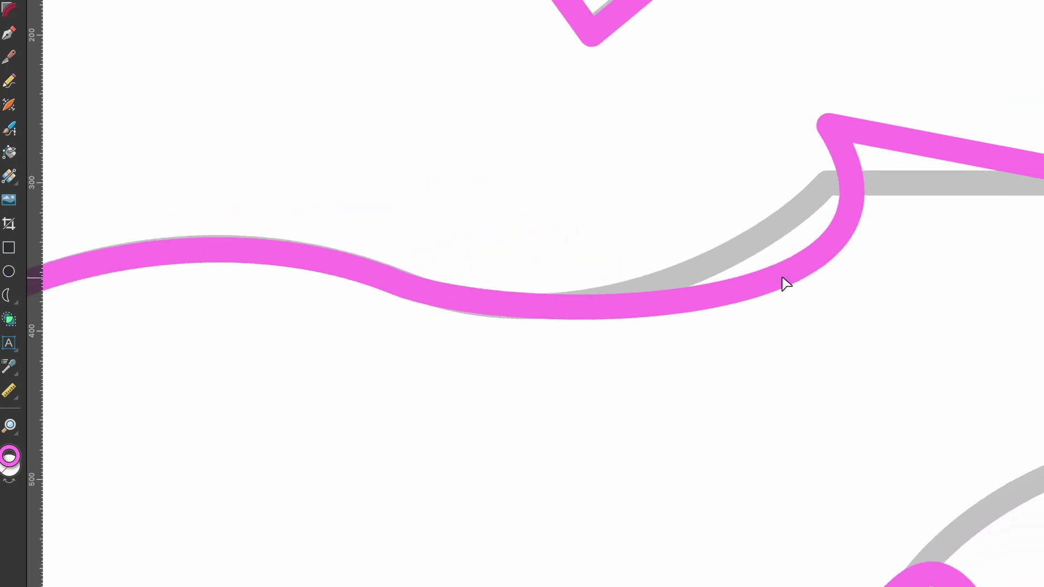
Move the third node onto the guide's corner and adjust its handle so the incoming curve follows the grey guide
scroll(782, 277, right, 2)
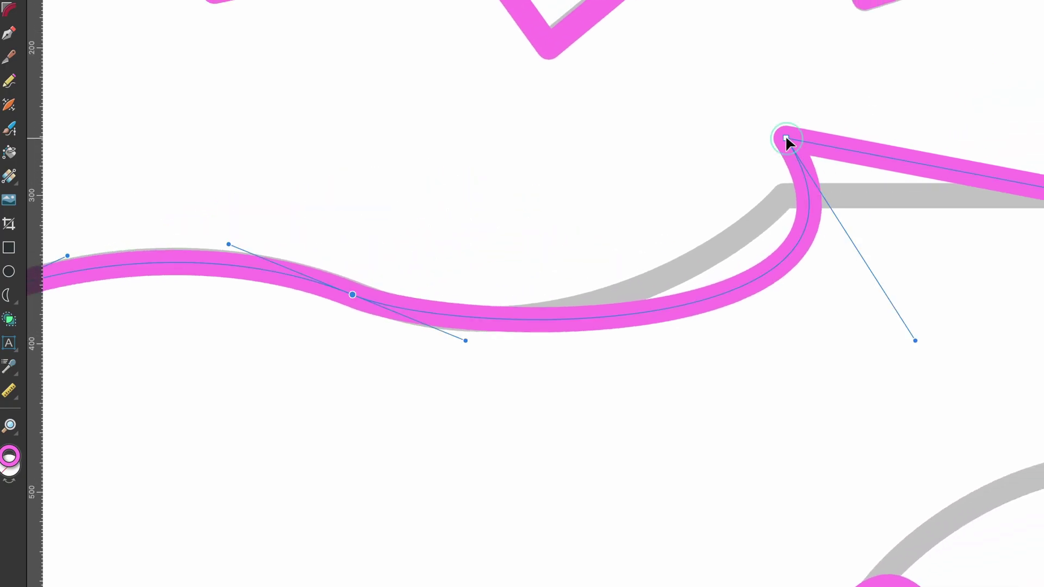
drag(786, 139, 783, 196)
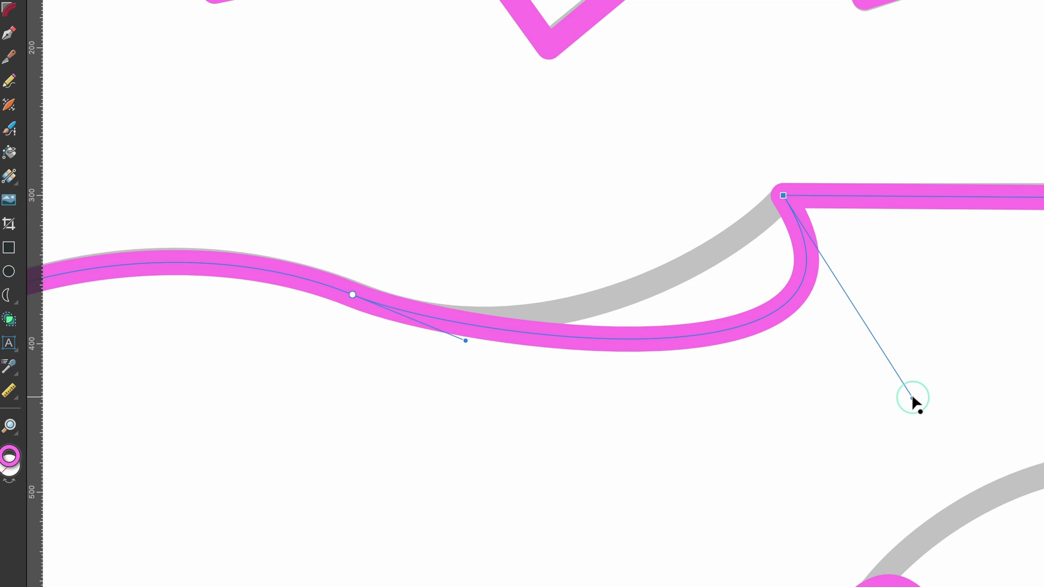
drag(914, 402, 651, 327)
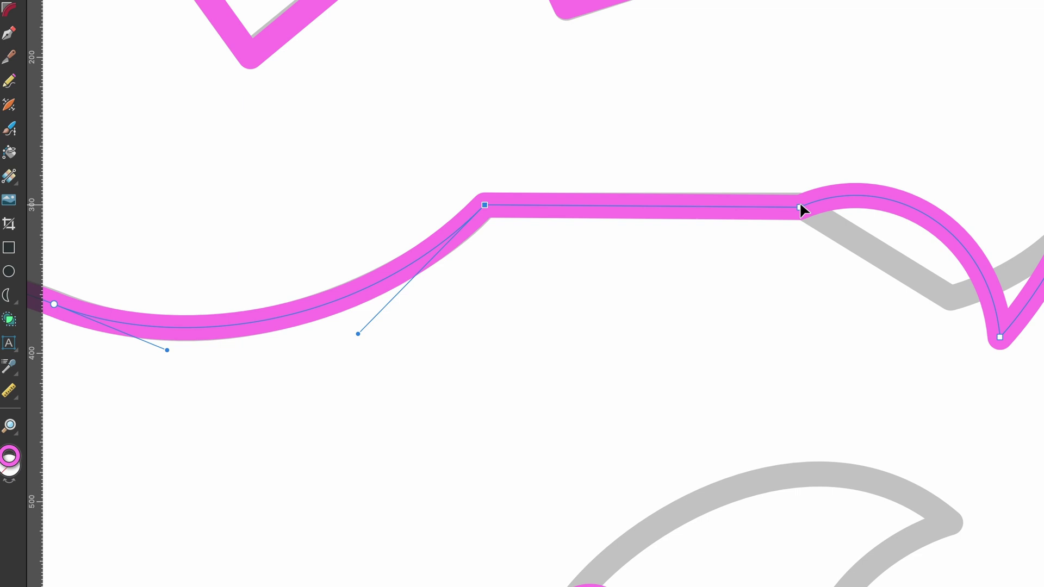
Enable snapping to nodes of selected curves and align the fourth node horizontally with the third, making the segment between them level
drag(799, 205, 798, 181)
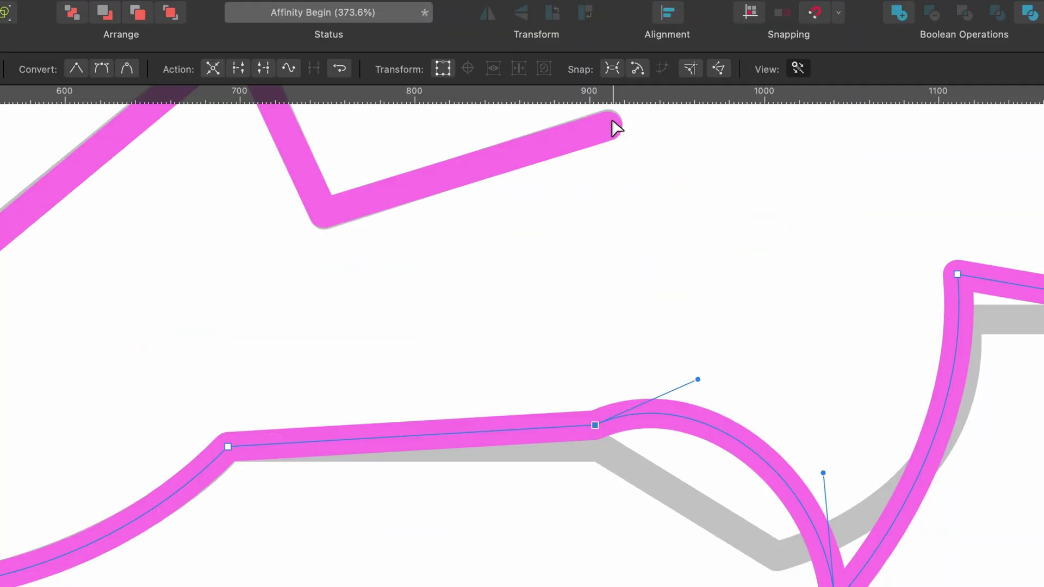
click(611, 68)
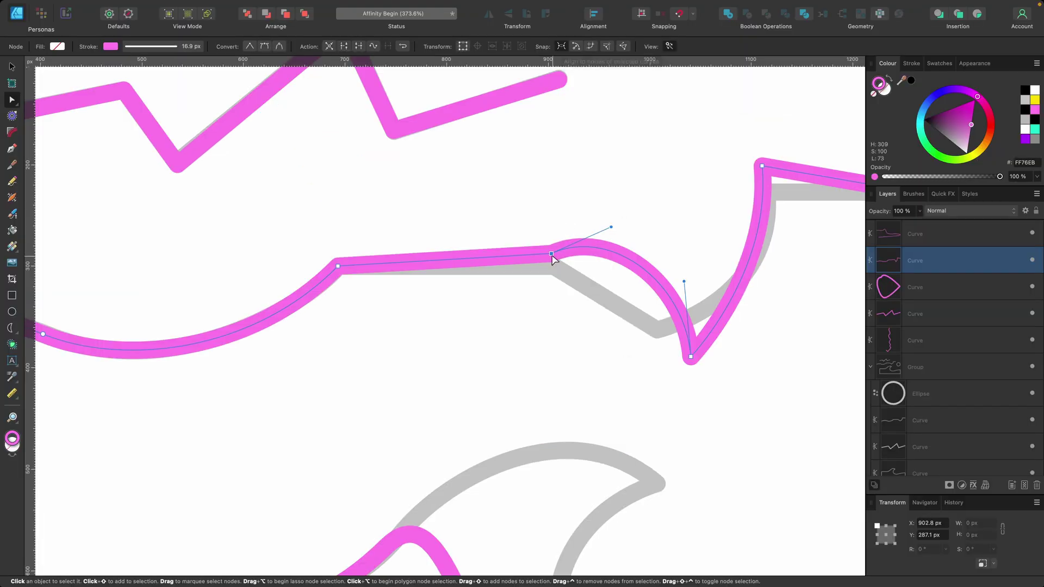
mouse_move(551, 253)
mouse_down()
mouse_move(552, 242)
mouse_move(554, 253)
mouse_move(569, 249)
mouse_move(566, 229)
mouse_move(567, 252)
mouse_up()
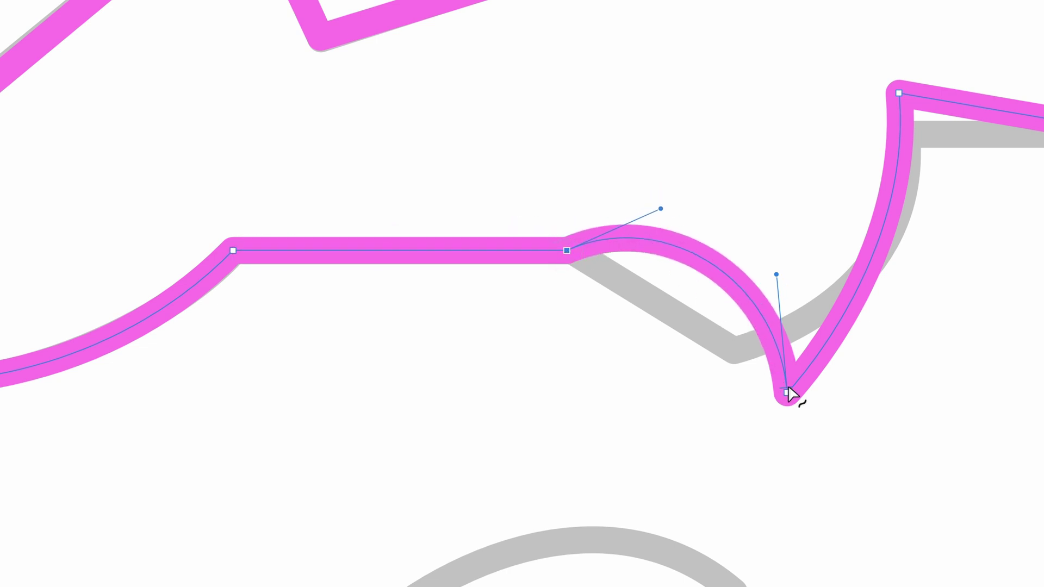
Move the fifth node onto the grey guide's lower corner and turn off snapping to nodes of selected curves
drag(786, 393, 738, 357)
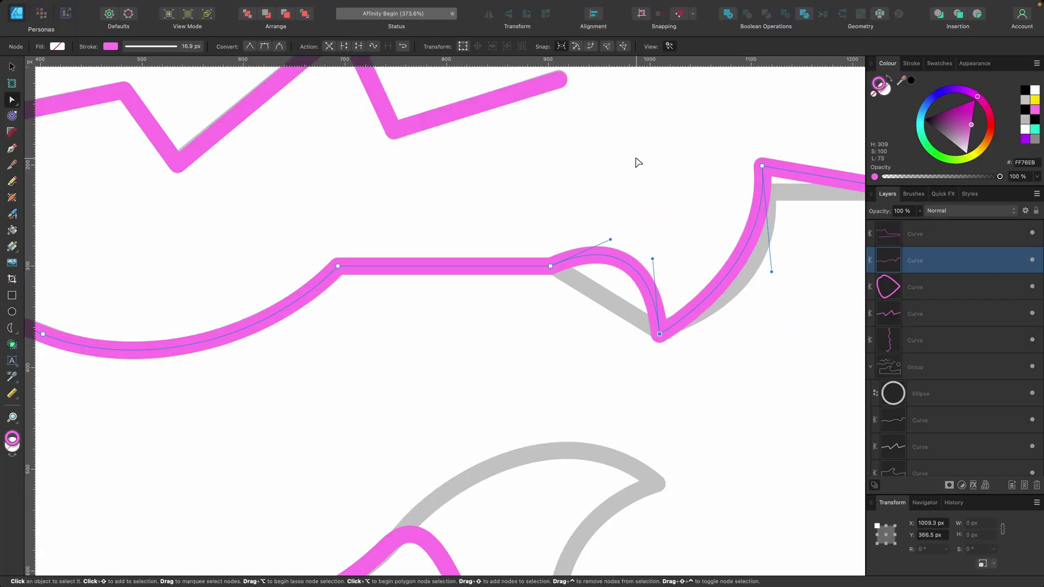
click(563, 46)
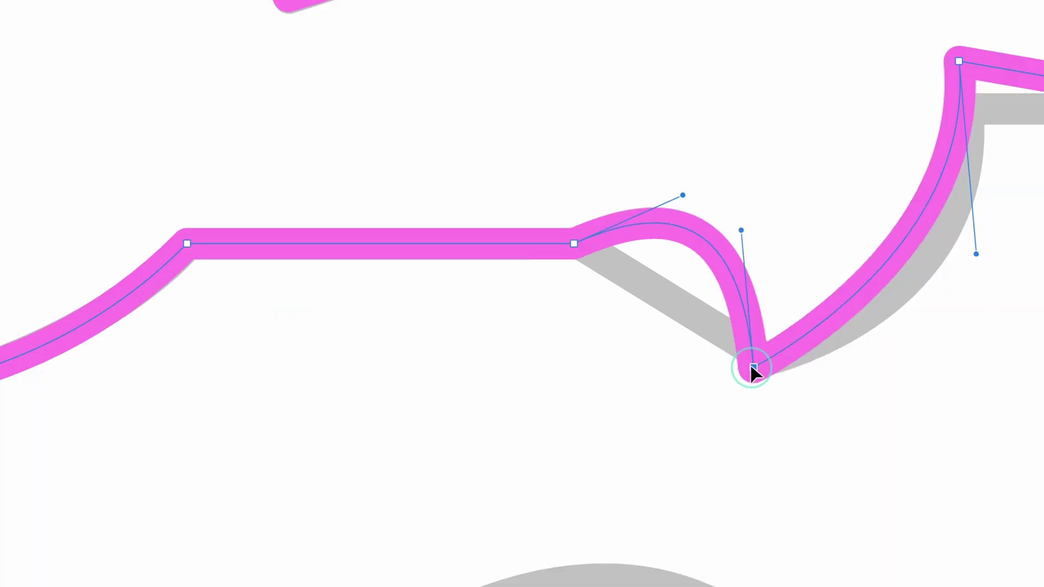
drag(660, 334, 555, 330)
drag(581, 363, 768, 359)
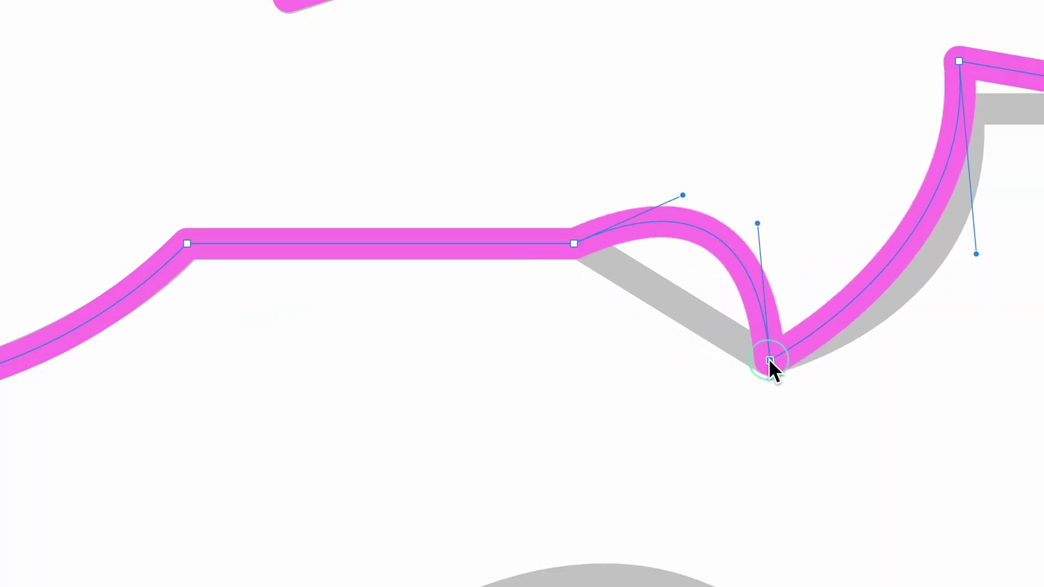
Remove both handles of the curved segment between the fourth and fifth nodes, one handle at a time, to straighten it
click(770, 360)
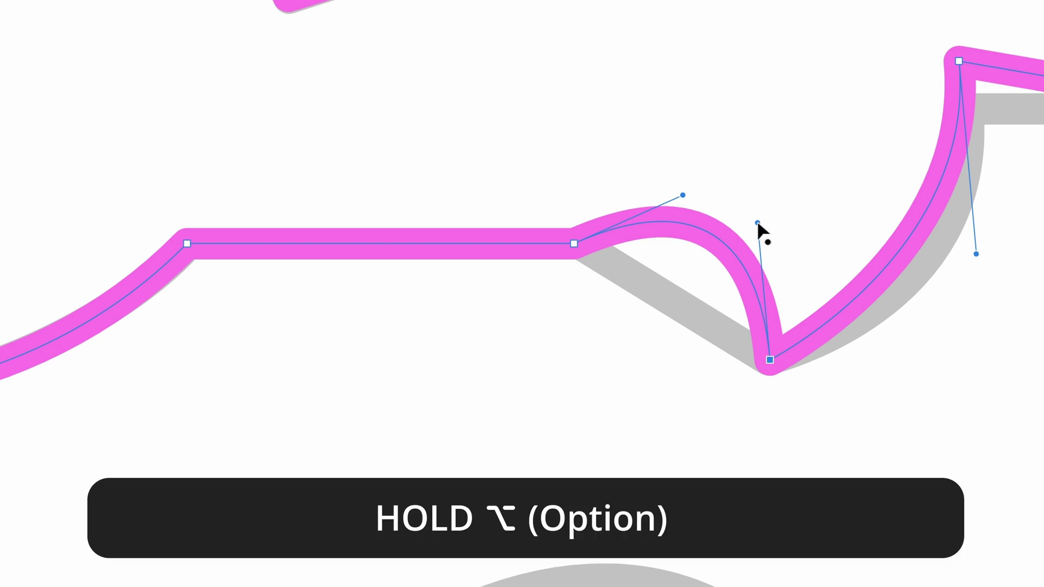
alt+click(758, 223)
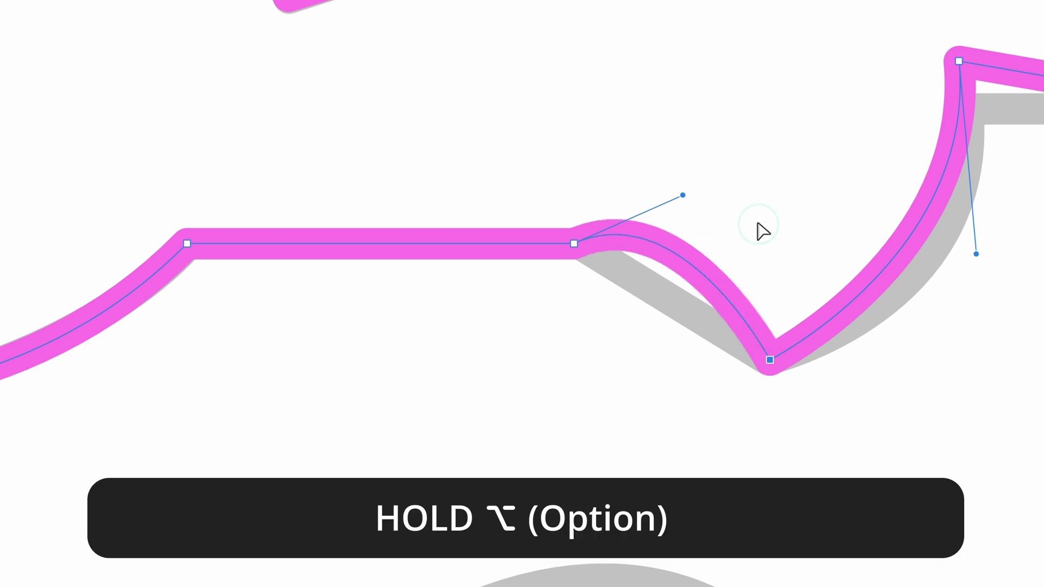
alt+click(682, 194)
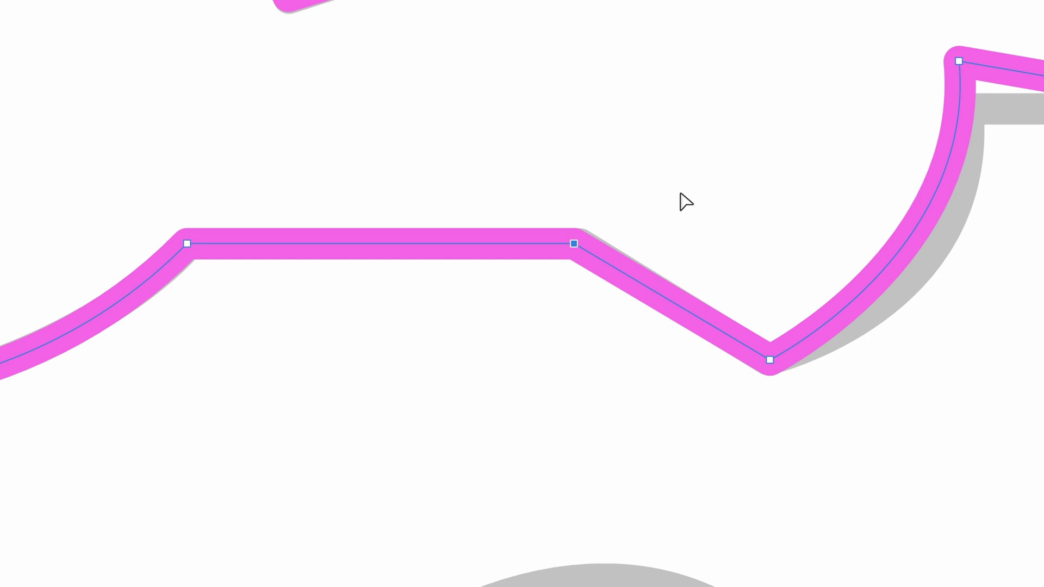
Undo the two handle removals and straighten the whole segment between the fourth and fifth nodes directly
key(super+z)
key(super+z)
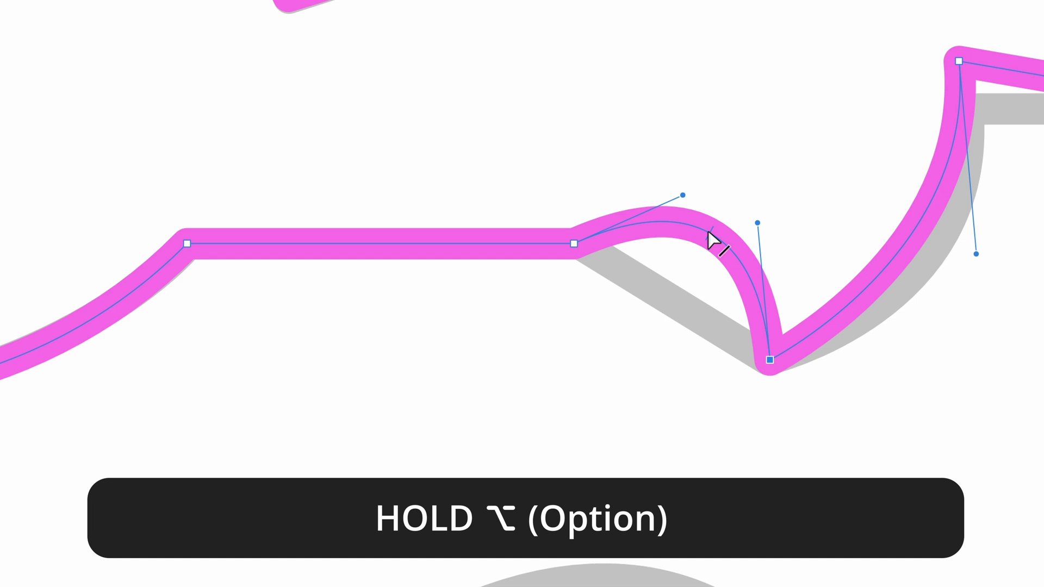
alt+click(709, 234)
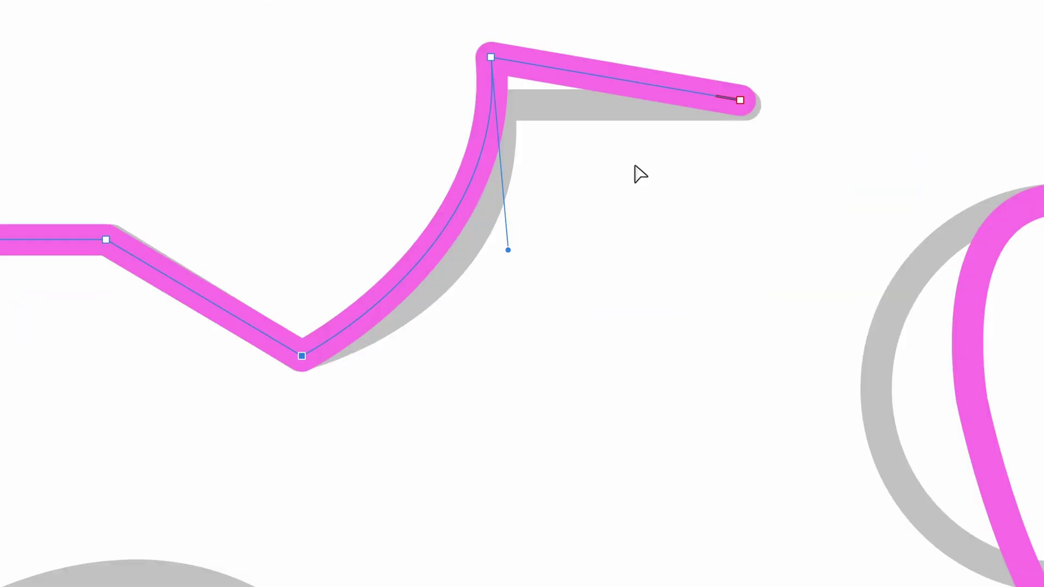
Move the sixth node onto the guide's upper corner, fine-tune its handle, and align the end node level with it on the guide
drag(491, 55, 500, 103)
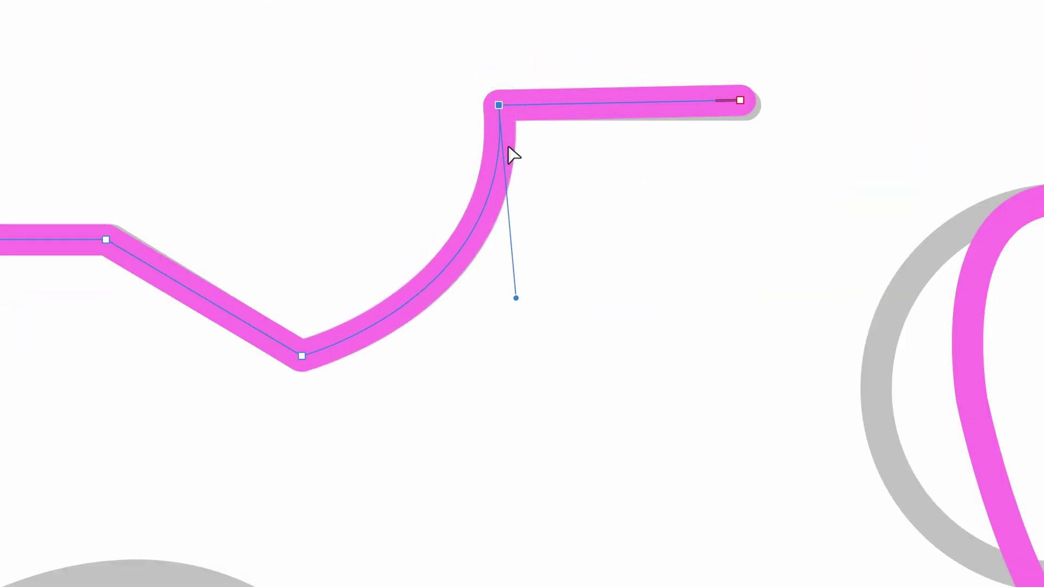
mouse_move(517, 298)
mouse_down()
mouse_move(501, 188)
mouse_move(527, 274)
mouse_move(518, 304)
mouse_up()
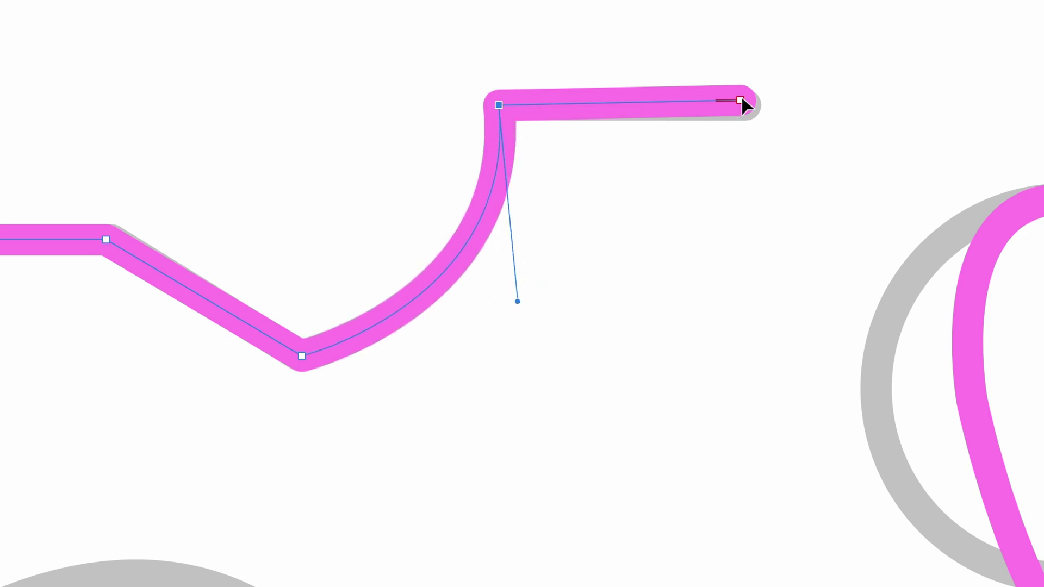
mouse_move(741, 99)
mouse_down()
mouse_move(741, 77)
mouse_move(748, 124)
mouse_move(747, 85)
mouse_move(747, 101)
mouse_up()
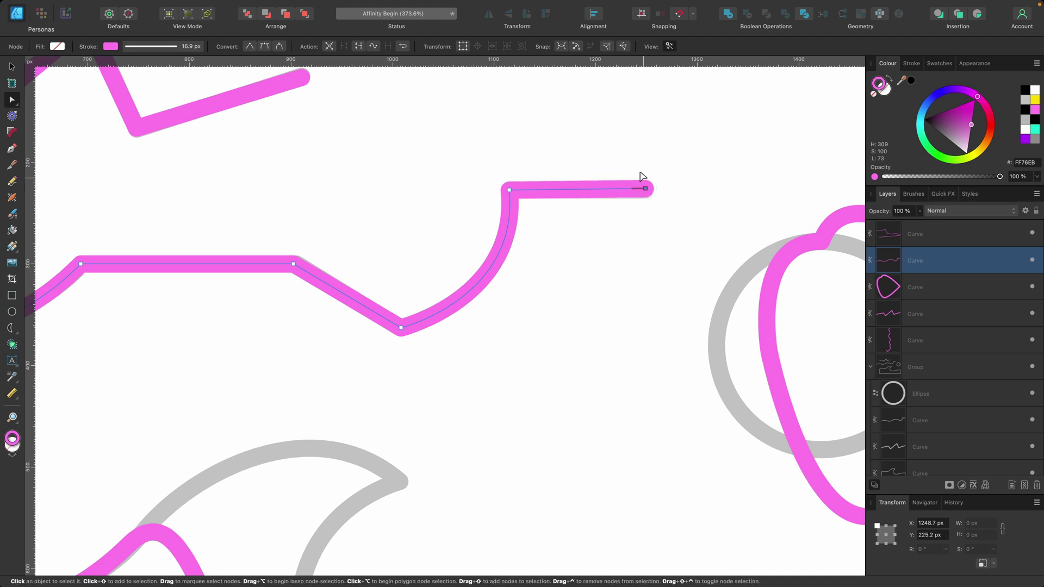
mouse_move(646, 188)
mouse_down()
mouse_move(644, 149)
mouse_move(645, 189)
mouse_up()
click(654, 353)
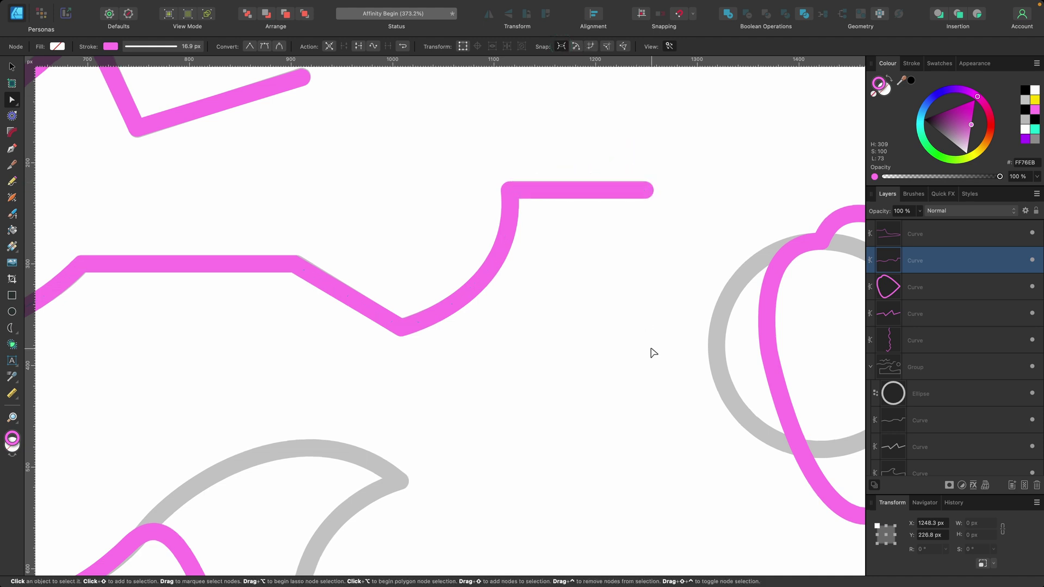
Select the closed magenta teardrop curve and move its left, right and bottom nodes onto the grey circle guide
scroll(654, 353, down, 5)
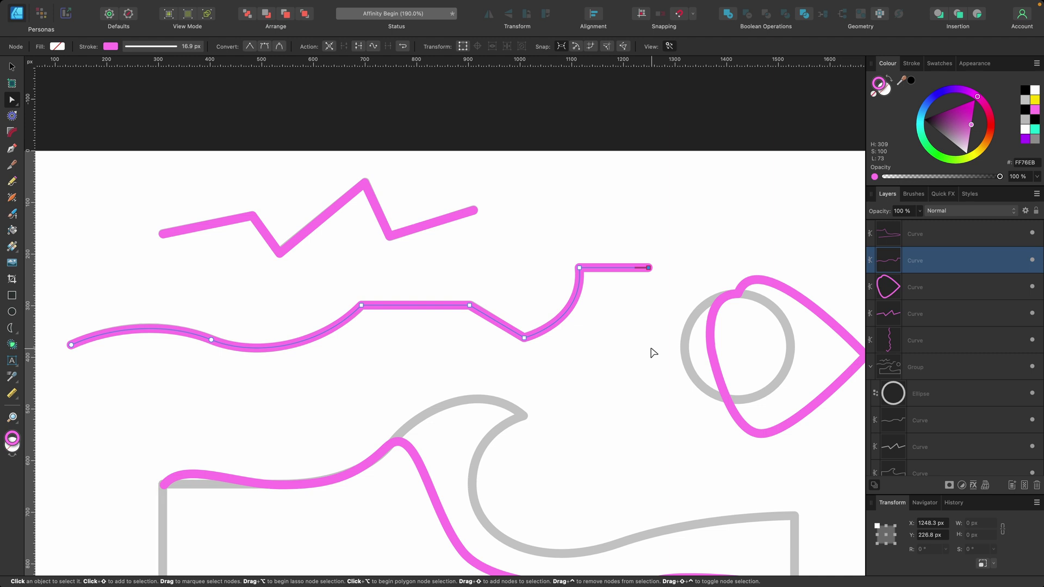
scroll(654, 353, down, 1)
scroll(593, 294, right, 5)
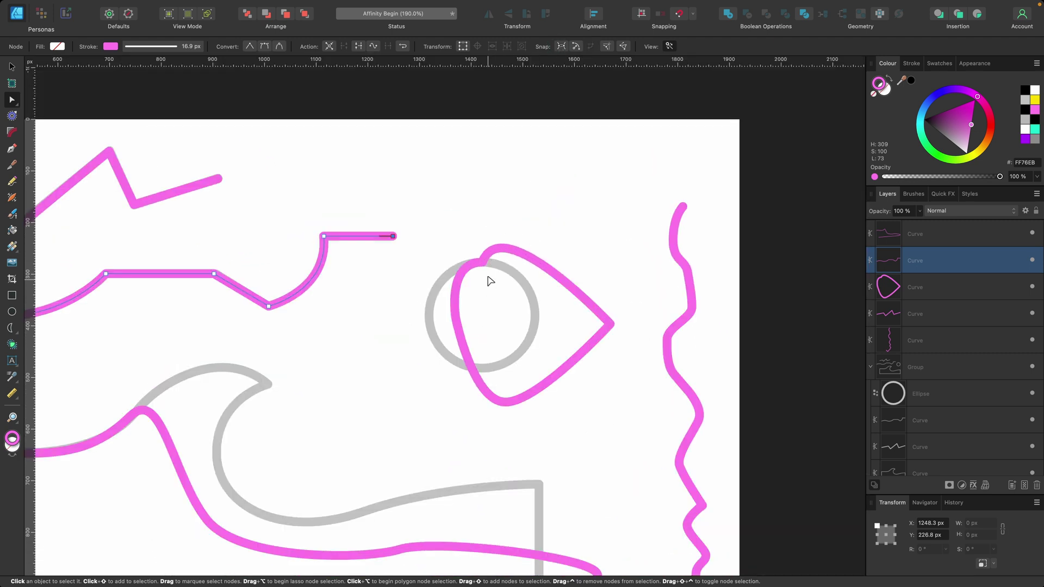
click(485, 266)
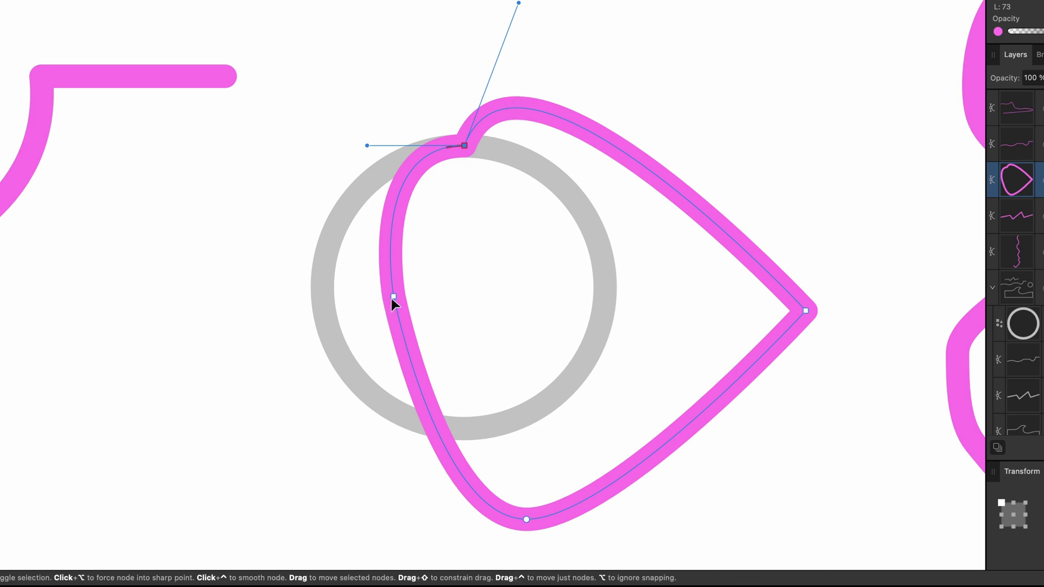
drag(391, 295, 320, 287)
drag(804, 311, 602, 288)
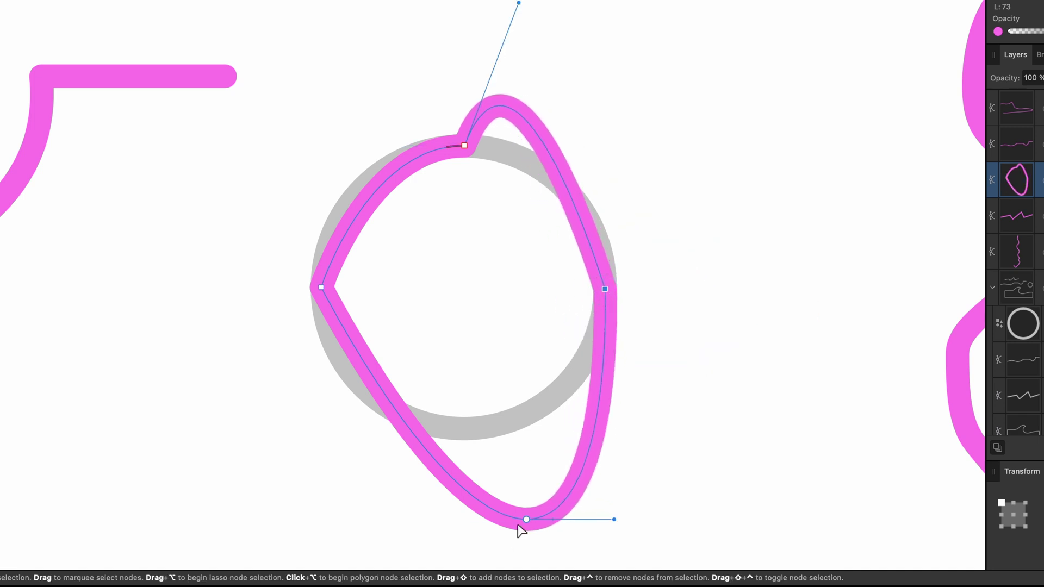
drag(525, 518, 462, 429)
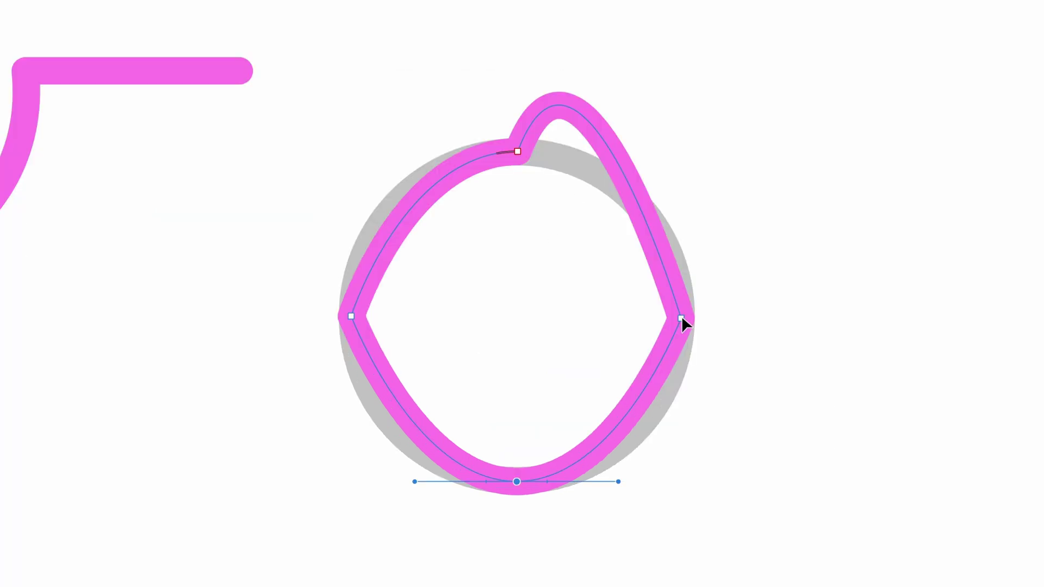
Align the circle's right node horizontally with the left node and its bottom node vertically with the top node
drag(582, 368, 583, 366)
drag(683, 318, 681, 318)
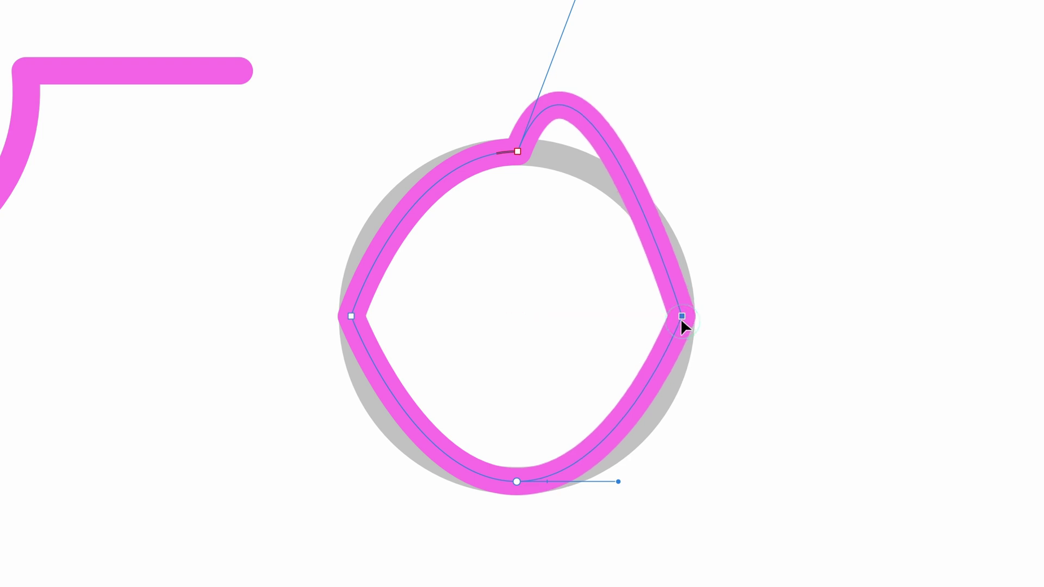
click(350, 316)
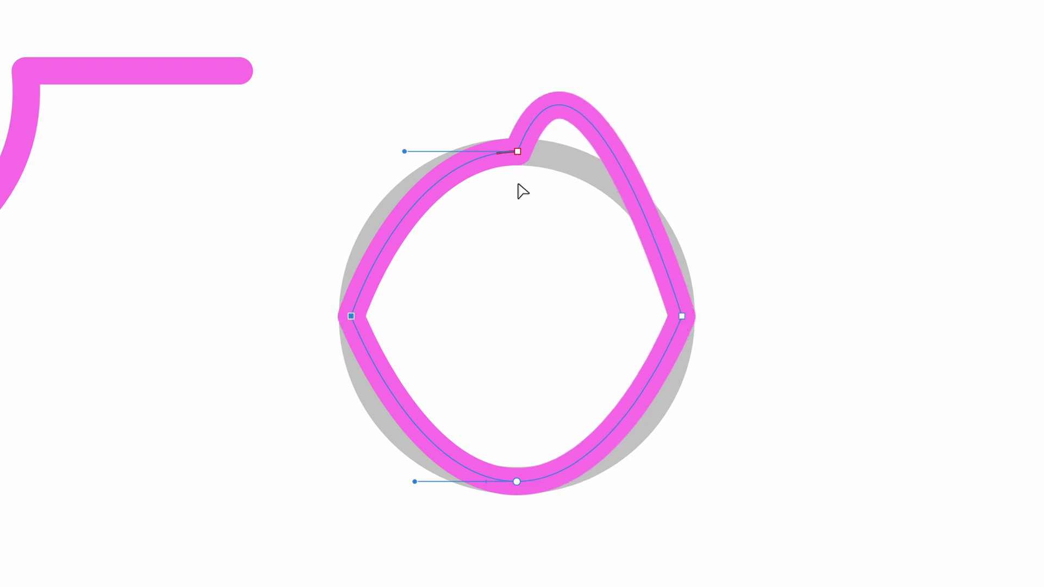
drag(515, 481, 519, 482)
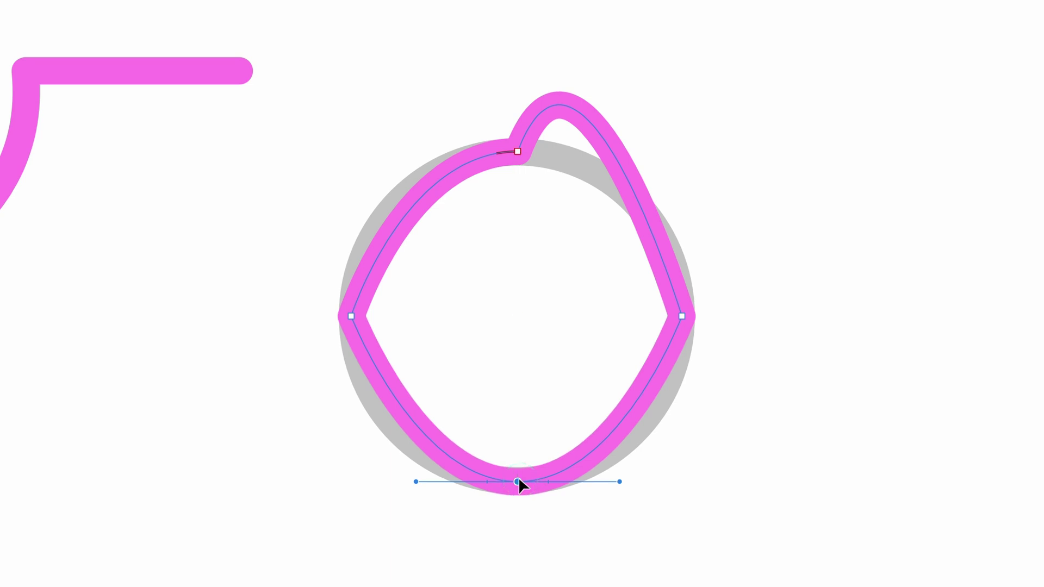
Level the top node's right handle with its left one so the curve passes smoothly over the circle's top
click(518, 151)
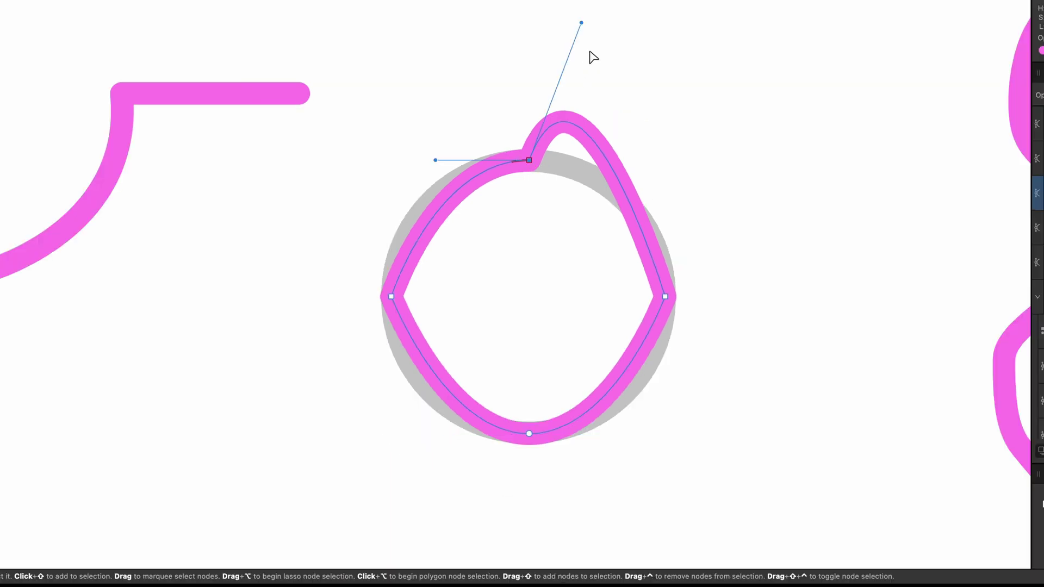
drag(582, 22, 623, 160)
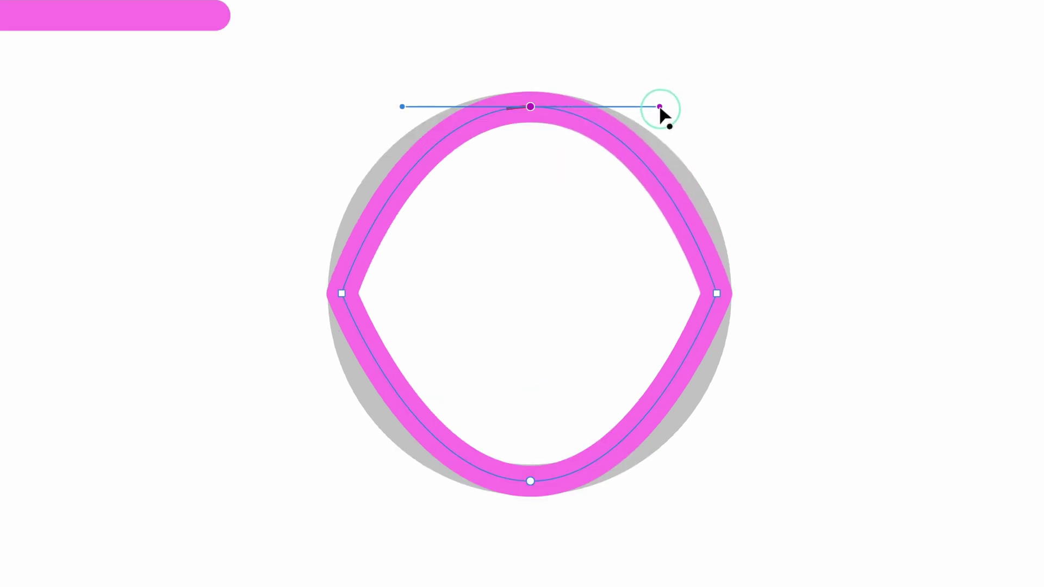
mouse_move(660, 107)
mouse_down()
mouse_move(652, 75)
mouse_move(657, 103)
mouse_up()
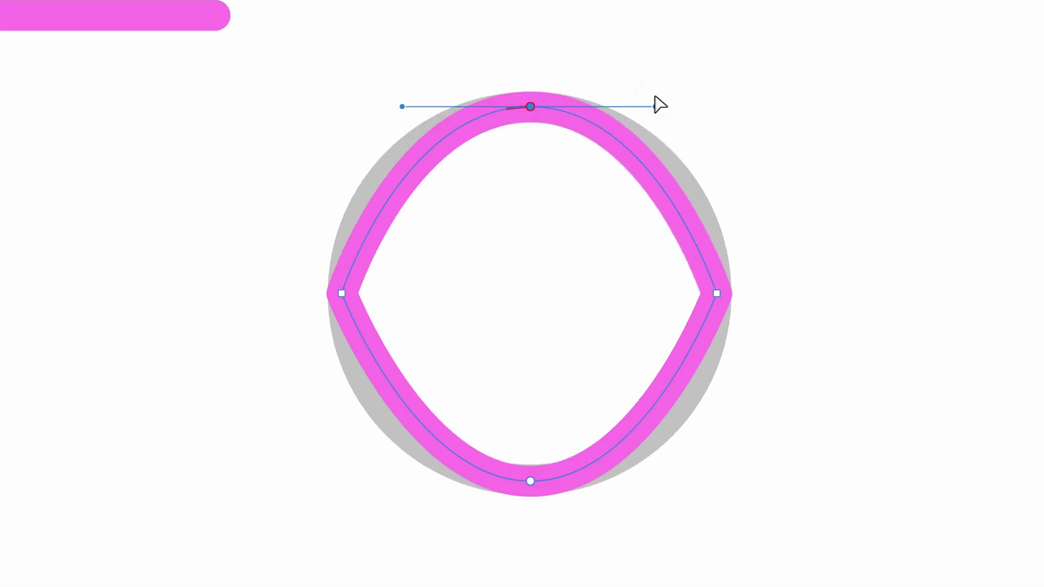
Convert the circle's right node to smooth and lengthen both handles, keeping them vertical, so the right half follows the guide
click(717, 293)
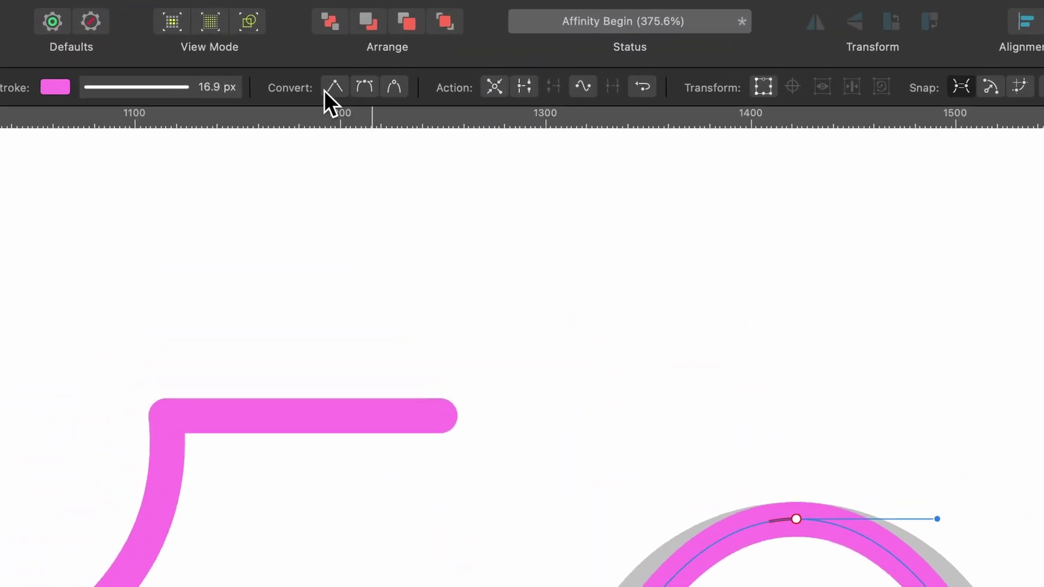
click(364, 86)
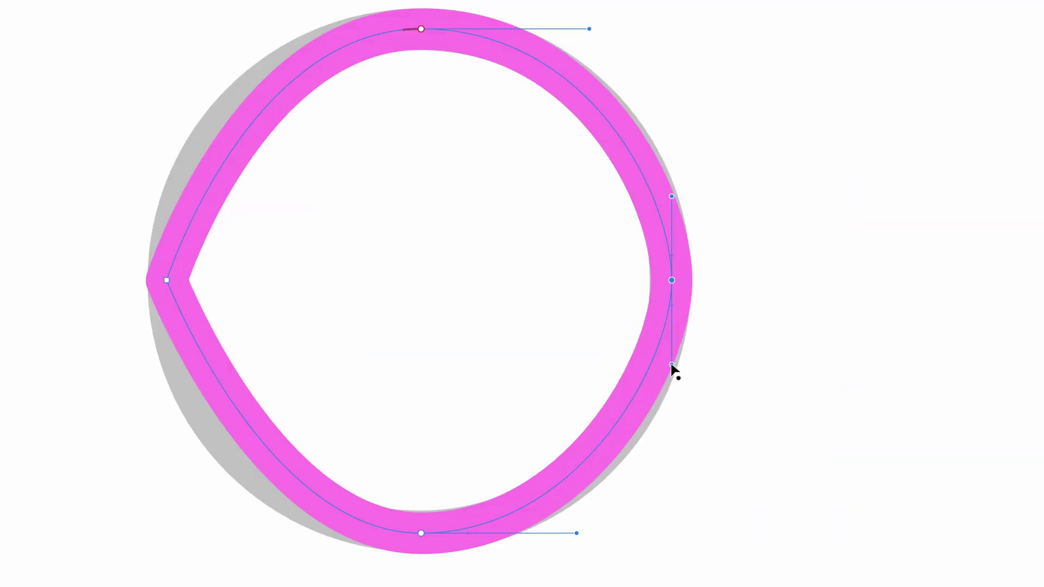
drag(674, 366, 671, 393)
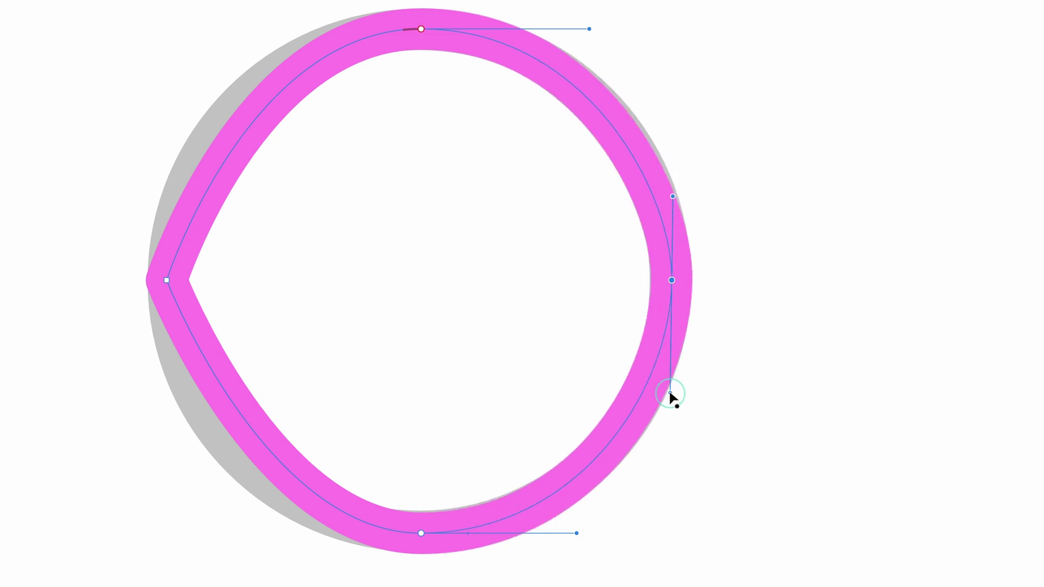
key(super+z)
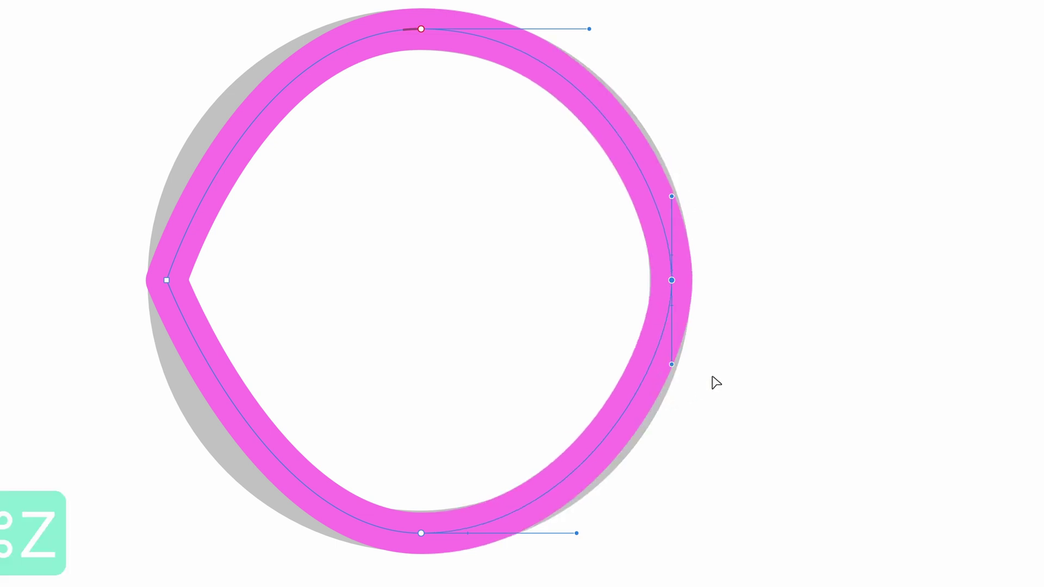
key(shift)
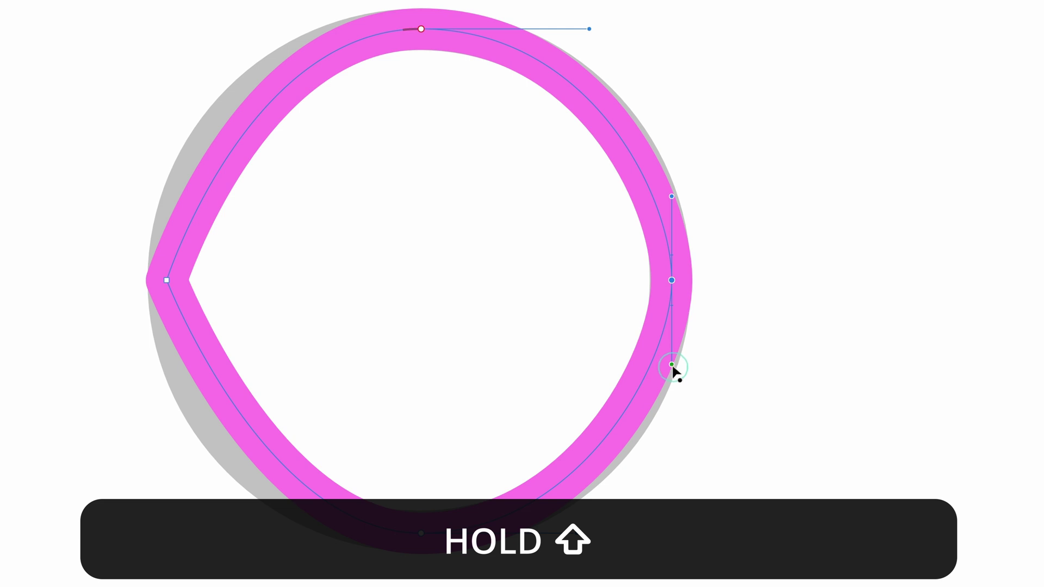
drag(673, 367, 683, 401)
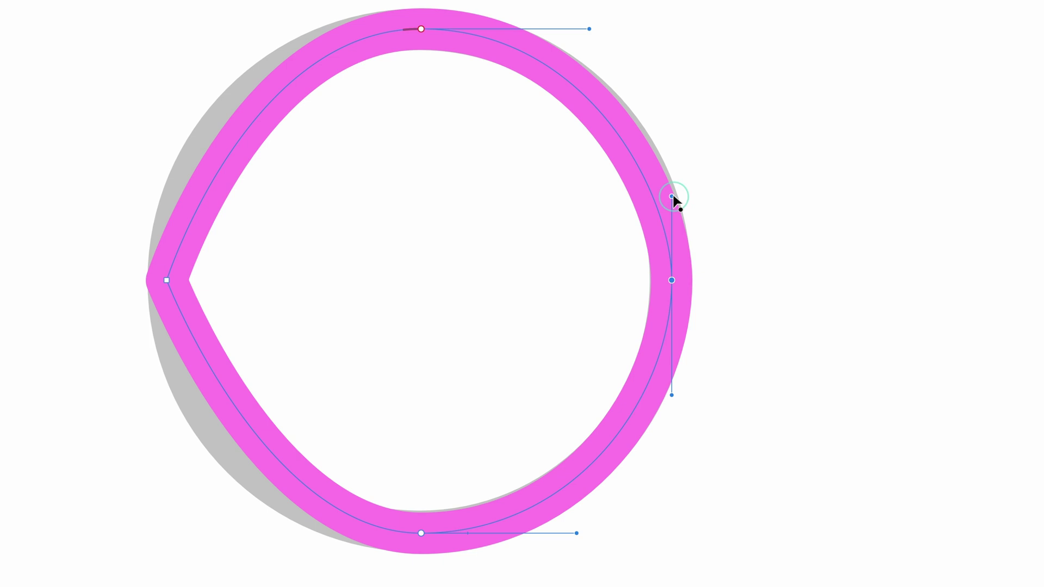
drag(675, 201, 674, 181)
Convert the circle's left node to smooth and lengthen its upper and lower handles vertically so the left half follows the guide
click(167, 280)
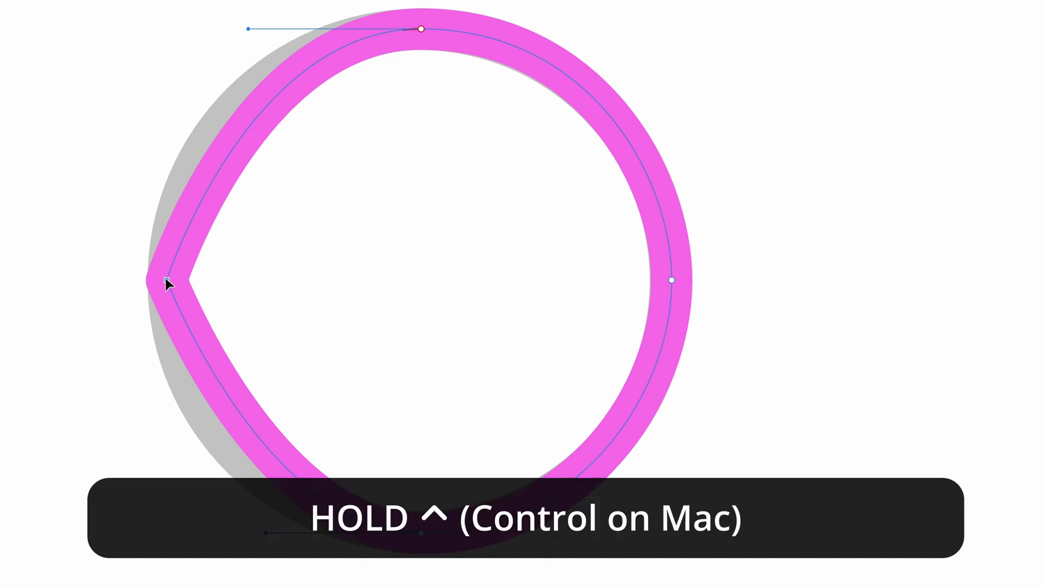
ctrl+click(167, 281)
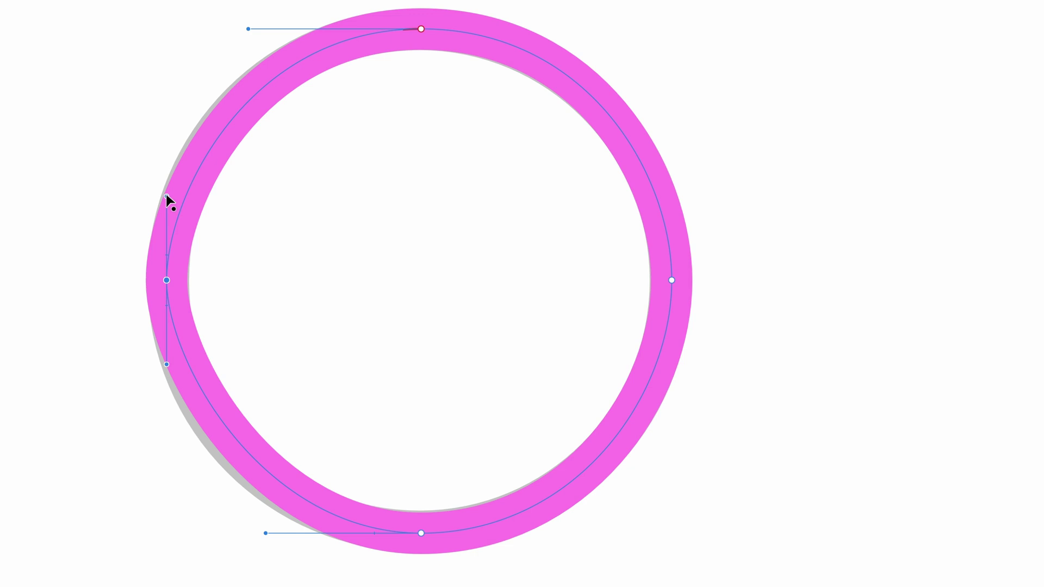
drag(166, 197, 166, 181)
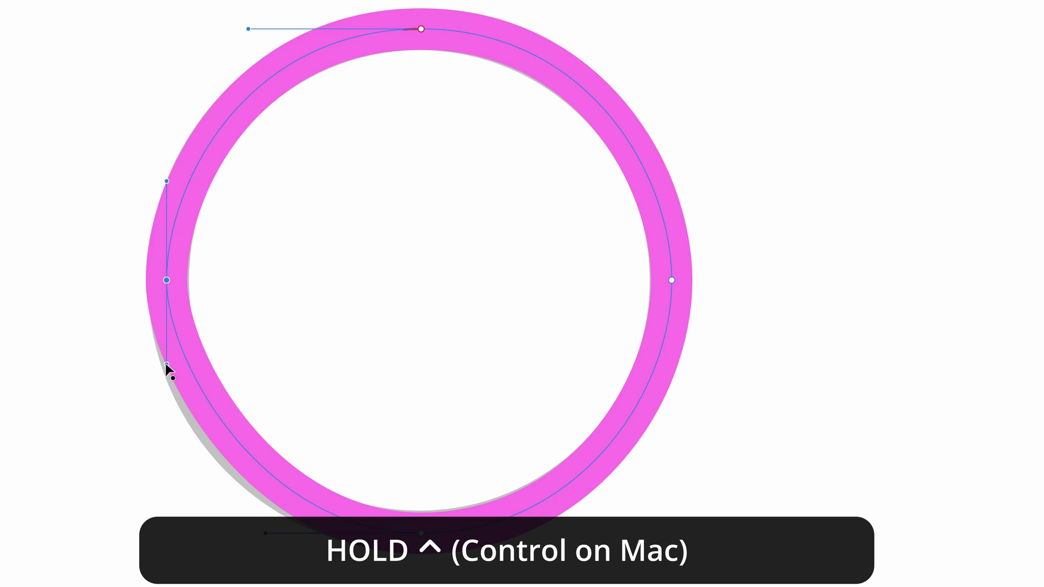
mouse_move(167, 366)
mouse_down()
mouse_move(175, 422)
mouse_move(170, 363)
mouse_move(166, 394)
mouse_move(168, 366)
mouse_move(168, 387)
mouse_move(168, 377)
mouse_move(150, 383)
mouse_move(205, 366)
mouse_move(164, 397)
mouse_move(166, 383)
mouse_up()
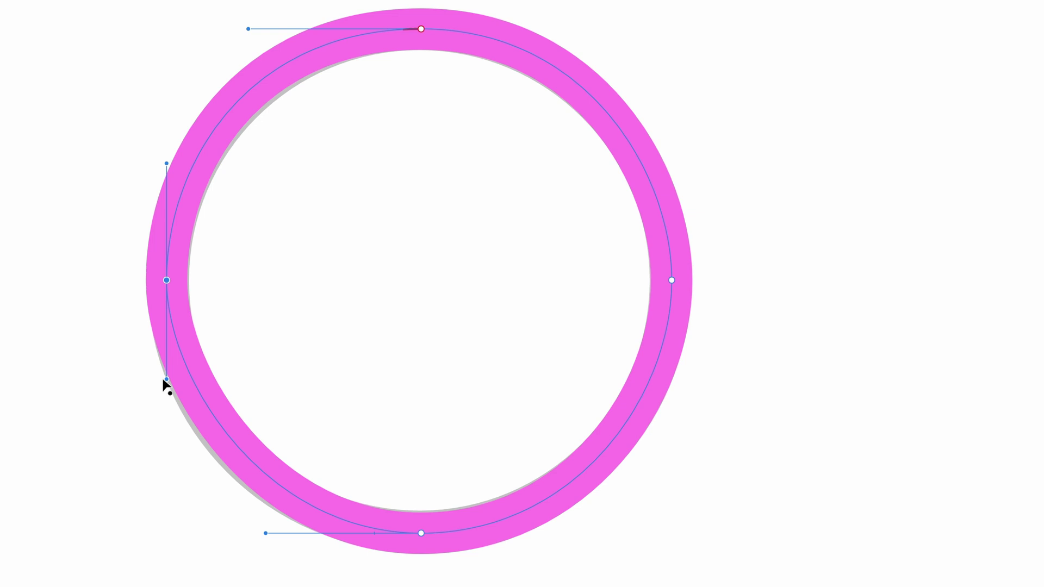
key(super+z)
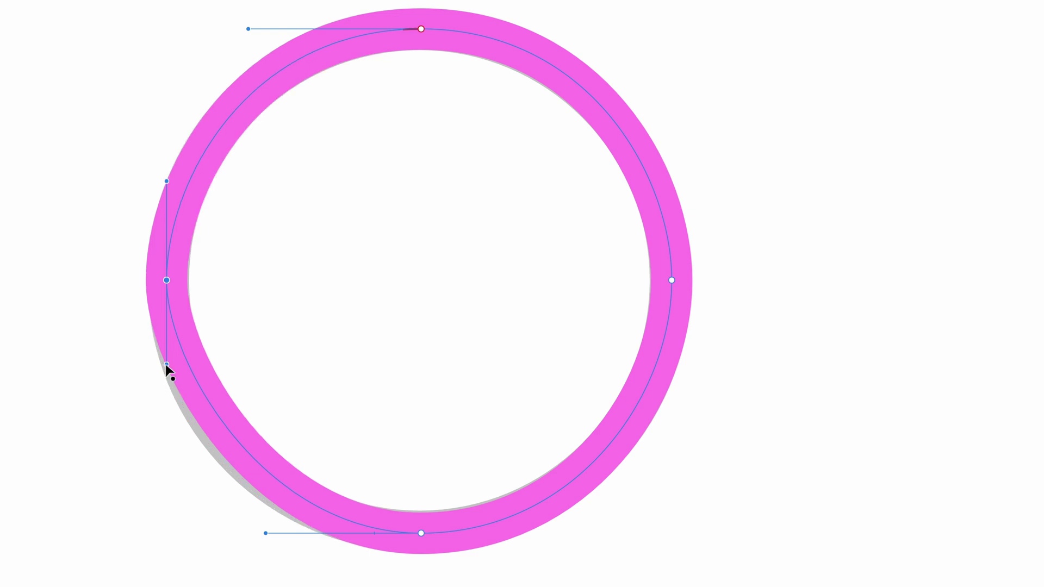
key(shift)
drag(167, 366, 172, 401)
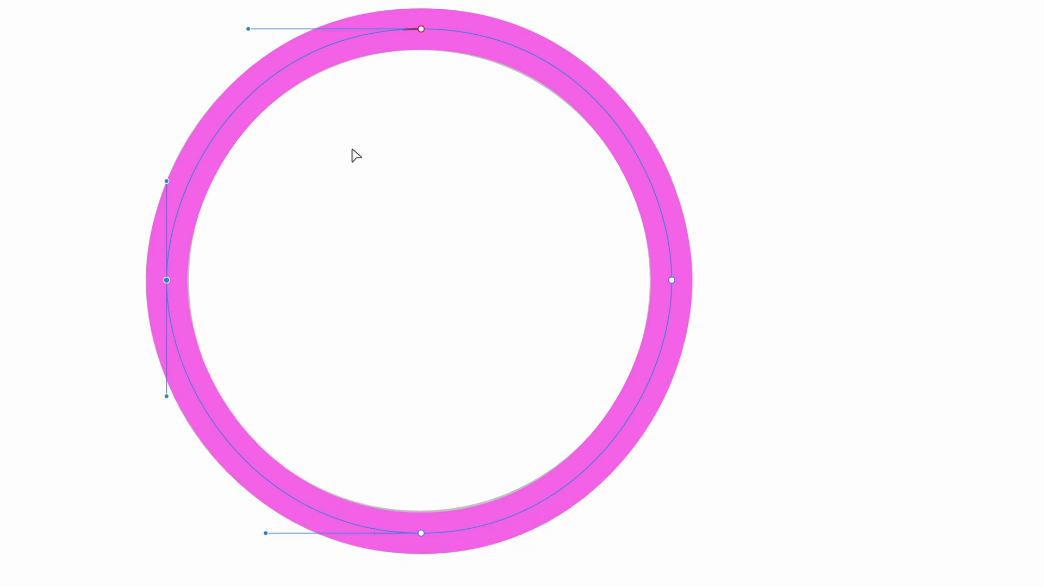
Convert the wave curve's left end node to a sharp point so its first segment becomes straight
scroll(352, 150, down, 5)
scroll(353, 150, down, 5)
scroll(352, 150, left, 6)
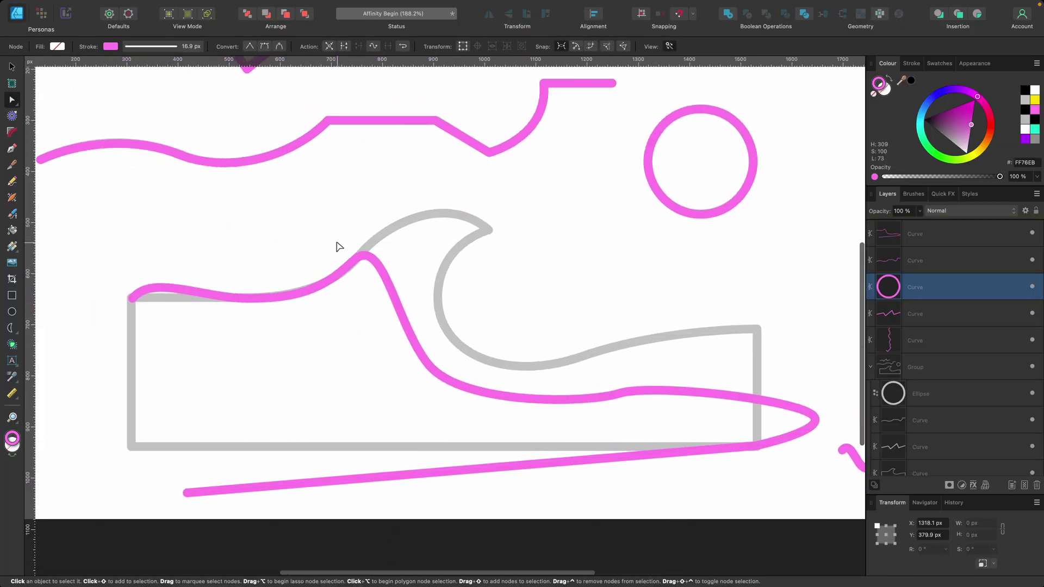
scroll(337, 243, right, 1)
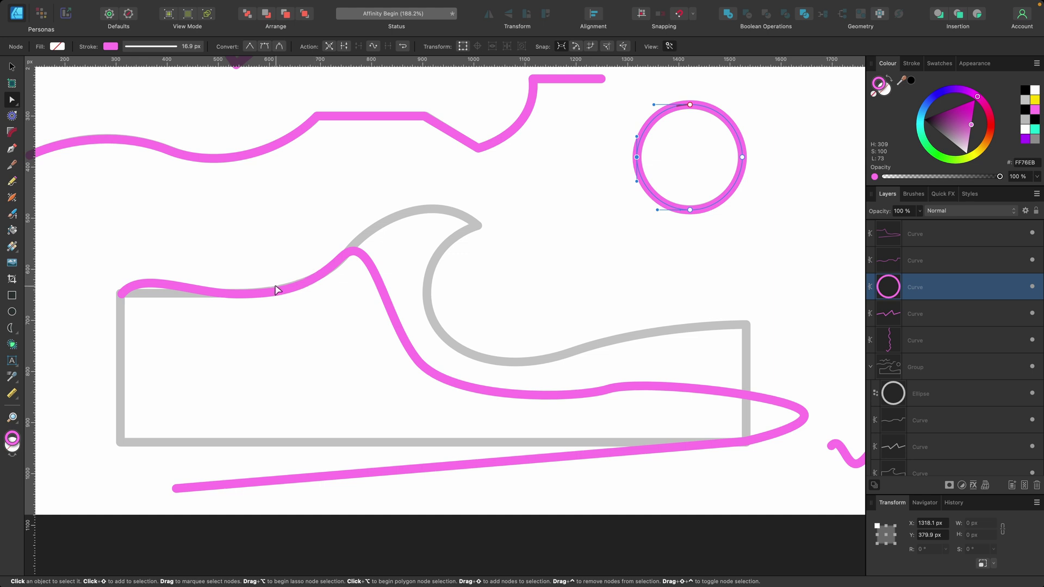
click(275, 290)
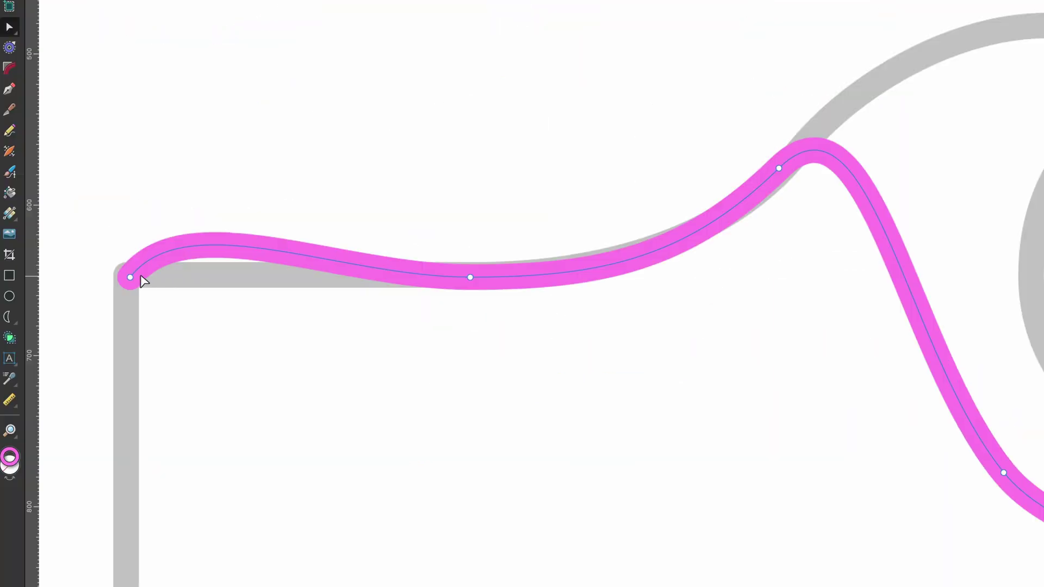
click(130, 278)
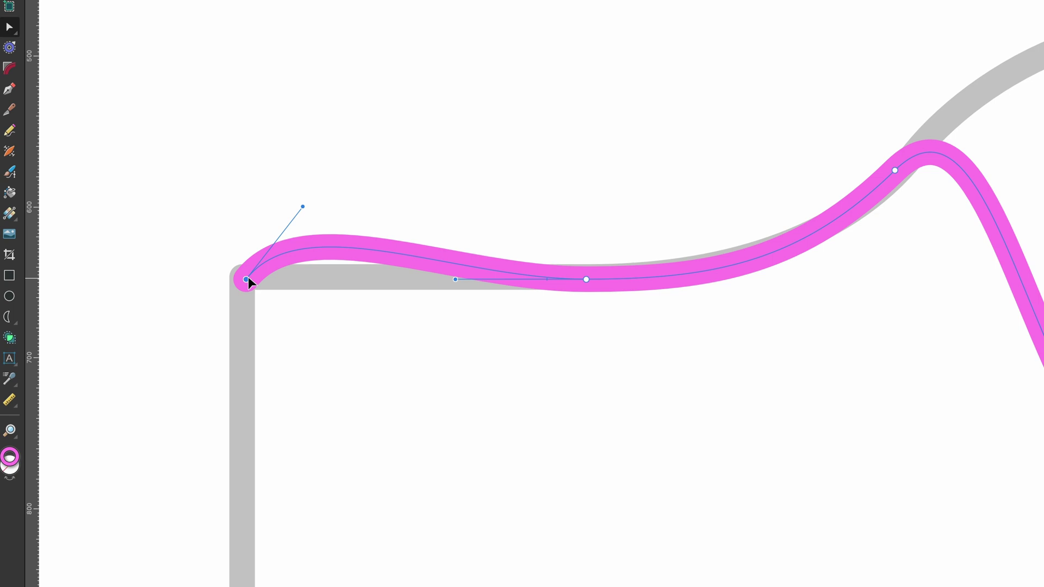
alt+click(247, 279)
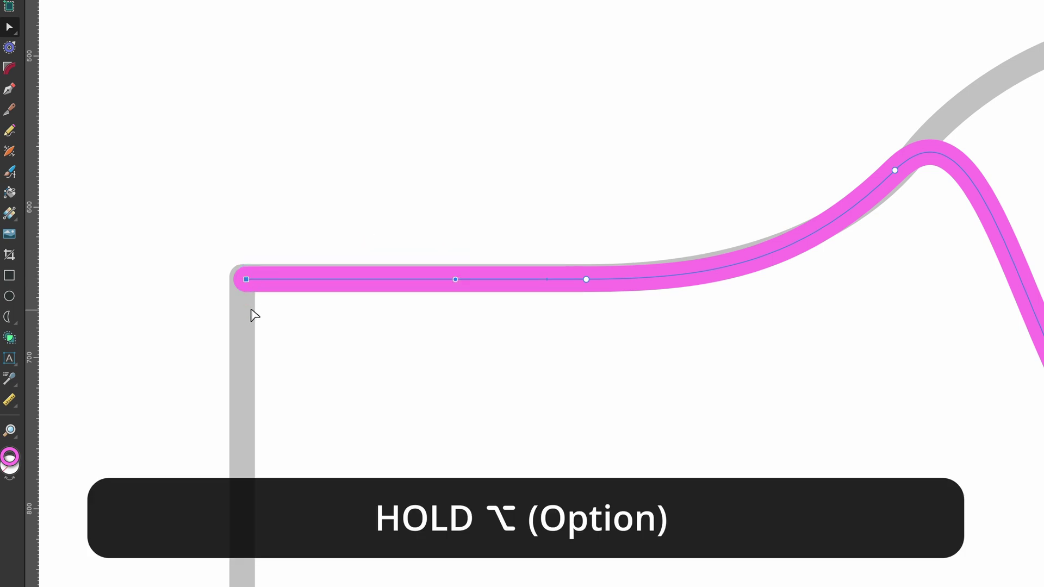
Move the two nodes of the wave's straight left segment together so the segment sits on the grey guide
drag(243, 279, 240, 279)
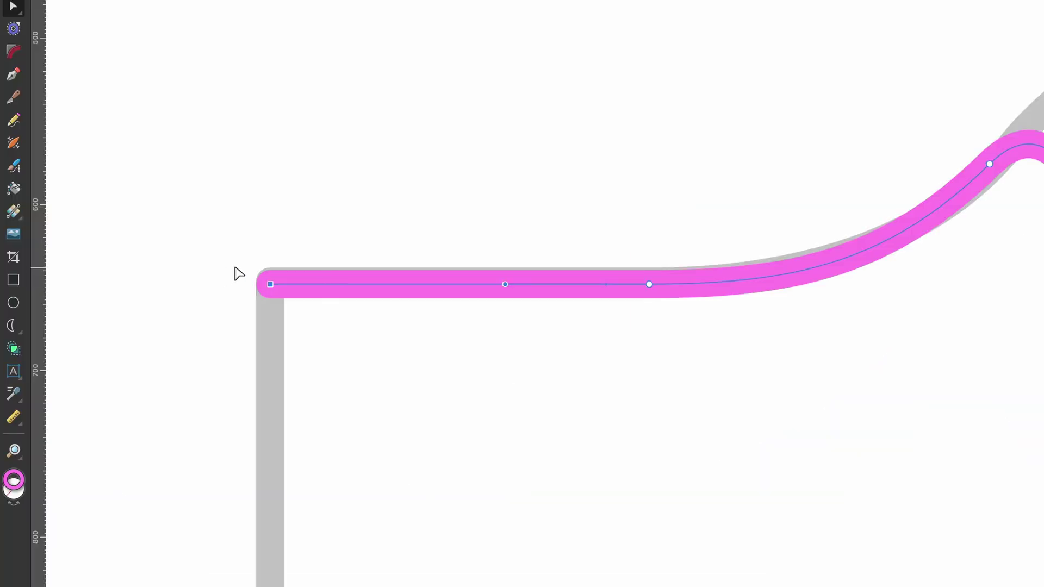
drag(704, 325, 252, 234)
drag(269, 280, 271, 282)
key(Delete)
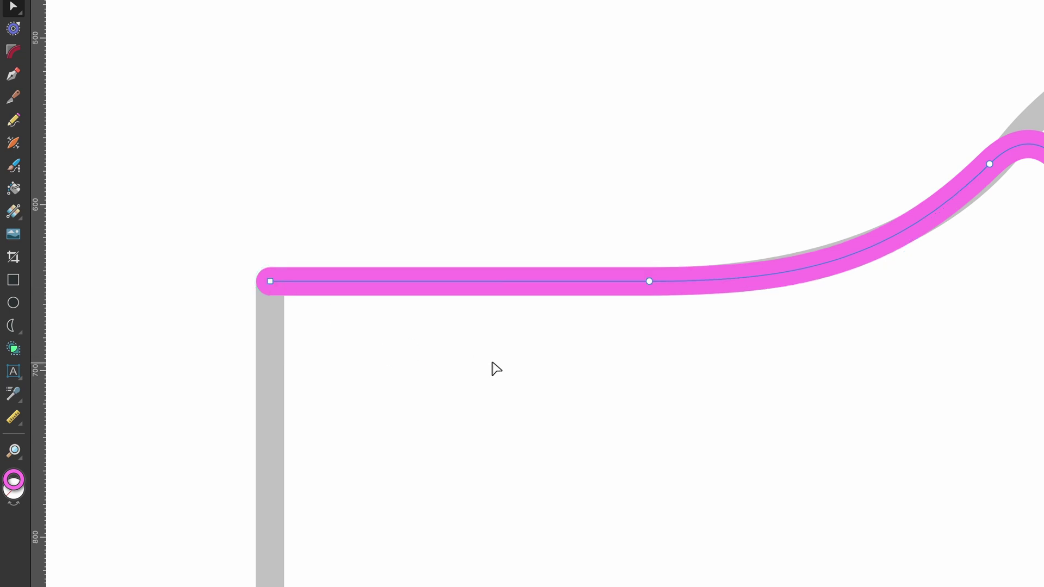
Nudge the node at the start of the wave's crest onto the centre of the grey guide
scroll(679, 292, right, 8)
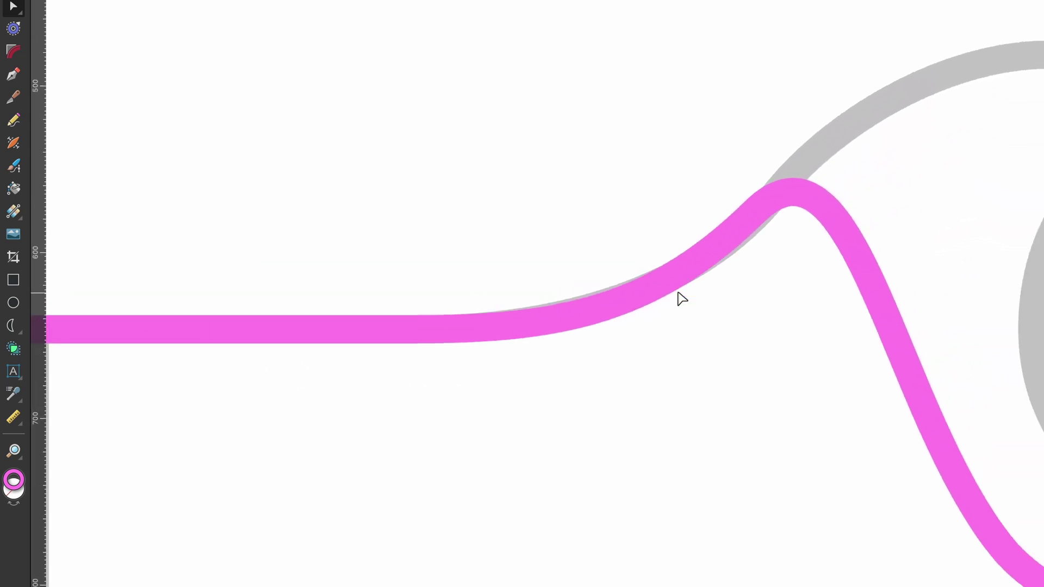
scroll(678, 292, down, 2)
click(545, 234)
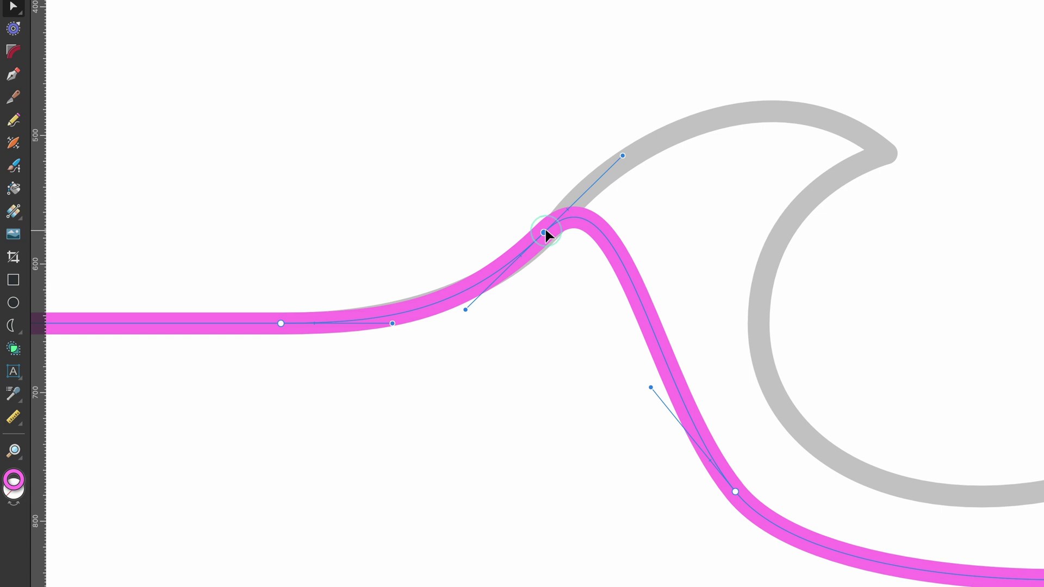
drag(545, 234, 545, 231)
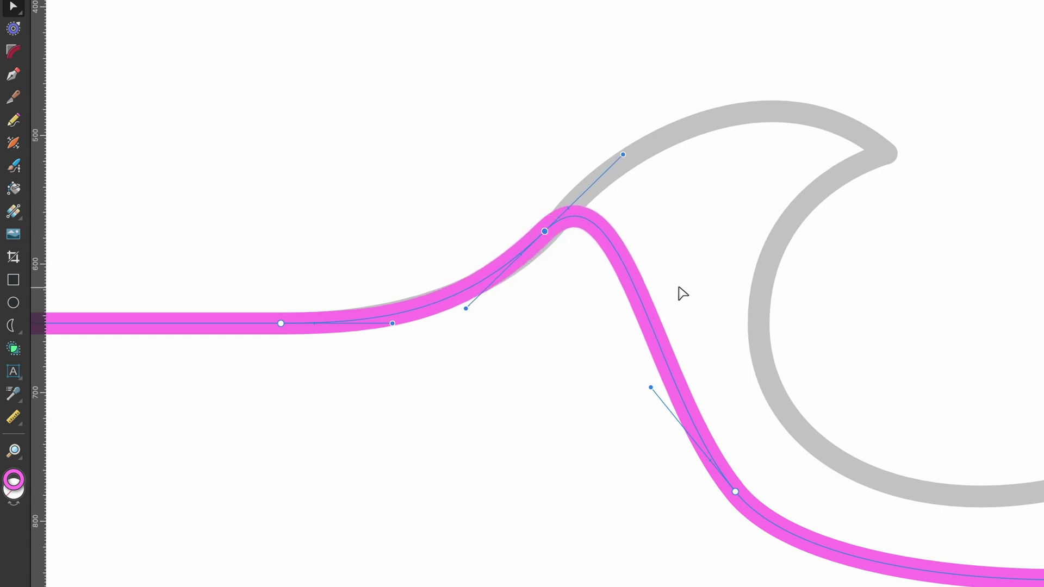
Add a node on the descending segment, move it to the wave's pointed tip, and adjust the handles independently to follow the crest guide
click(645, 312)
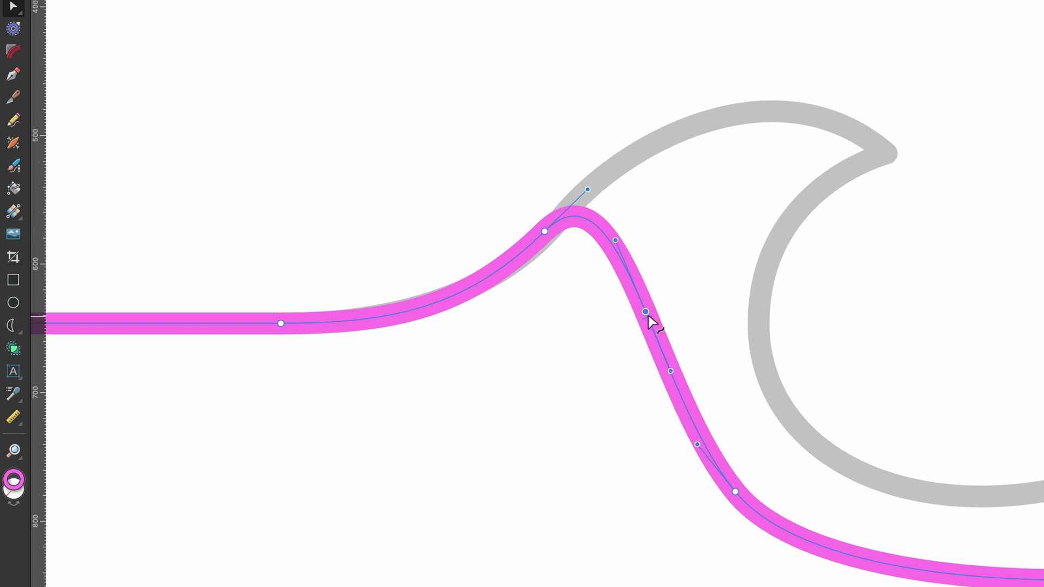
drag(645, 312, 885, 153)
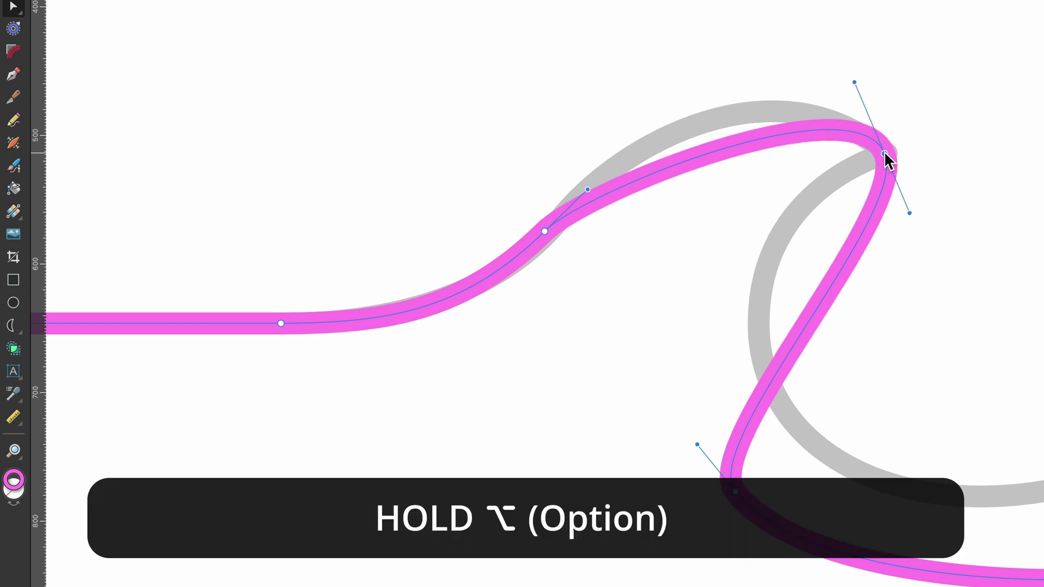
drag(911, 216, 757, 182)
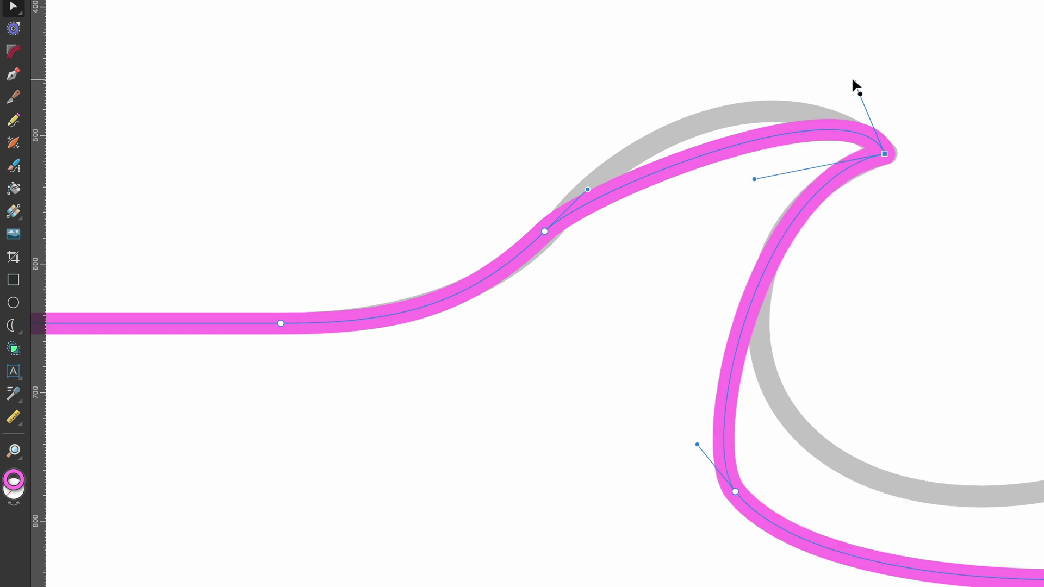
drag(854, 84, 749, 38)
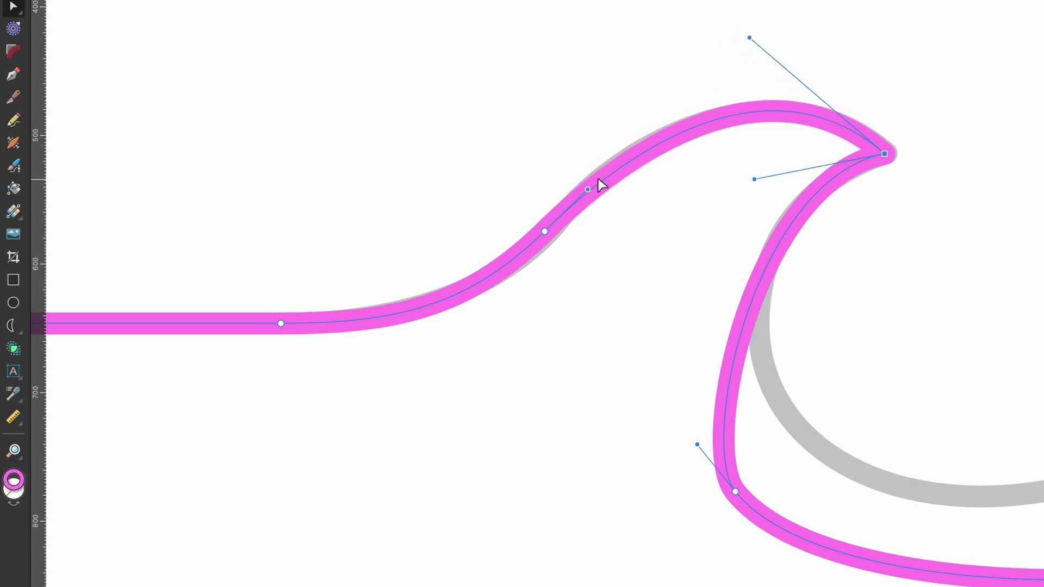
mouse_move(588, 190)
mouse_down()
mouse_move(606, 174)
mouse_move(597, 199)
mouse_move(610, 168)
mouse_move(584, 185)
mouse_move(597, 173)
mouse_up()
Move the node below the wave's tip onto the lower bend of the guide's inner curve
scroll(798, 214, right, 4)
scroll(798, 214, down, 2)
click(556, 416)
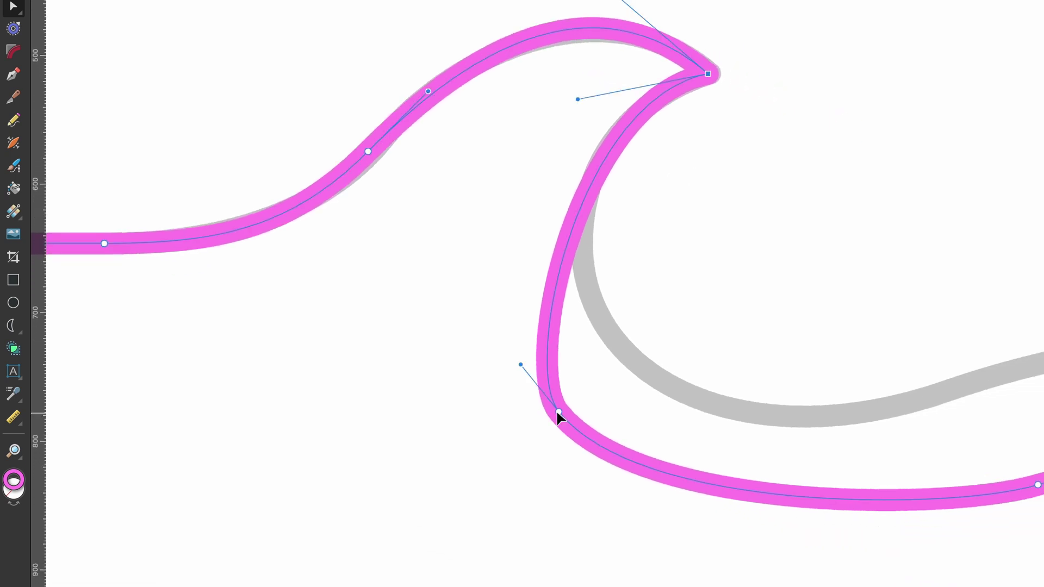
drag(556, 417, 621, 348)
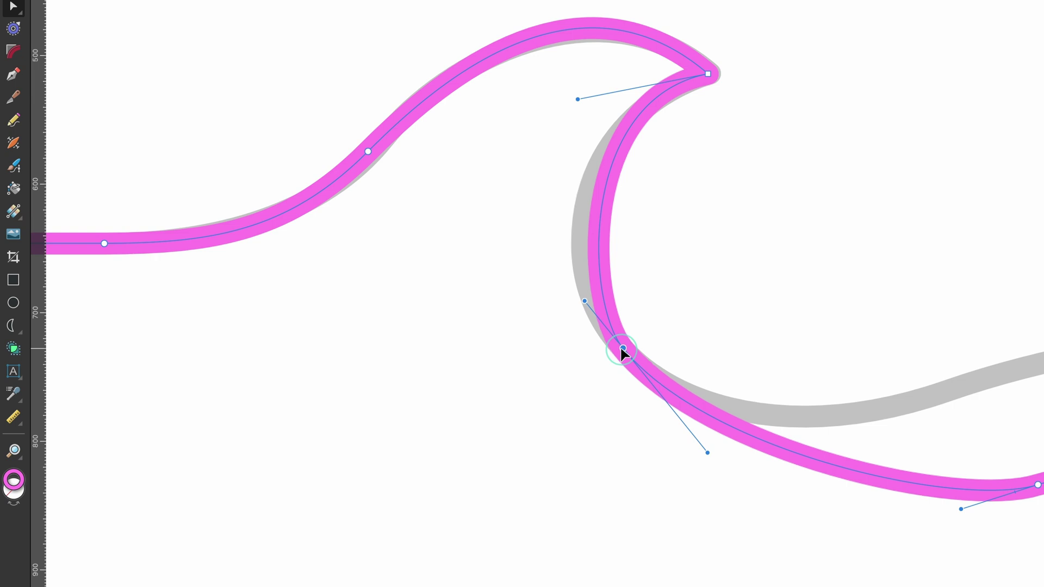
Move the next node along the trough up onto the guide where it starts rising to the right
scroll(621, 350, right, 3)
scroll(621, 351, down, 3)
scroll(621, 351, right, 2)
click(655, 451)
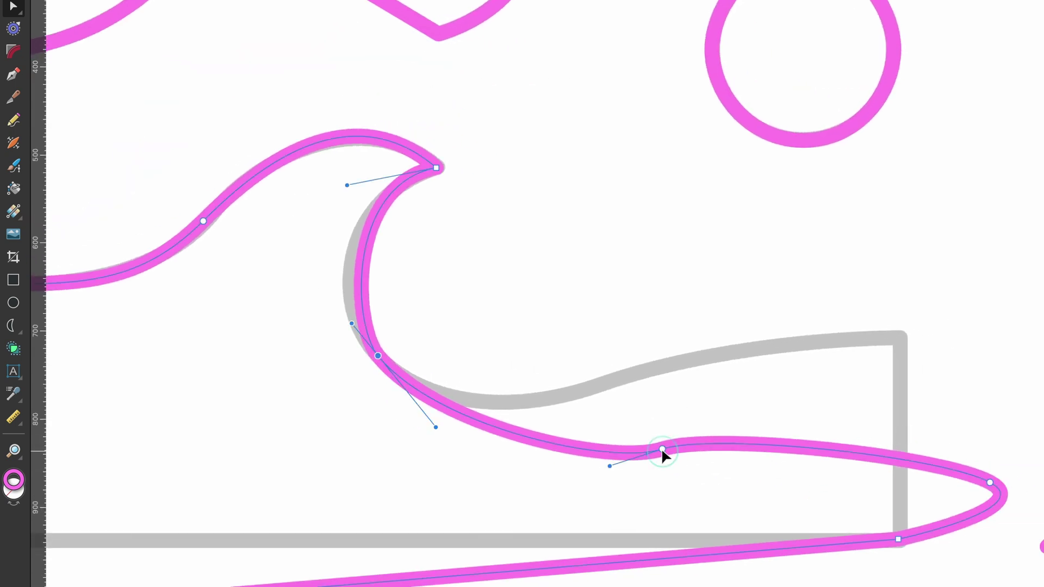
drag(661, 449, 617, 384)
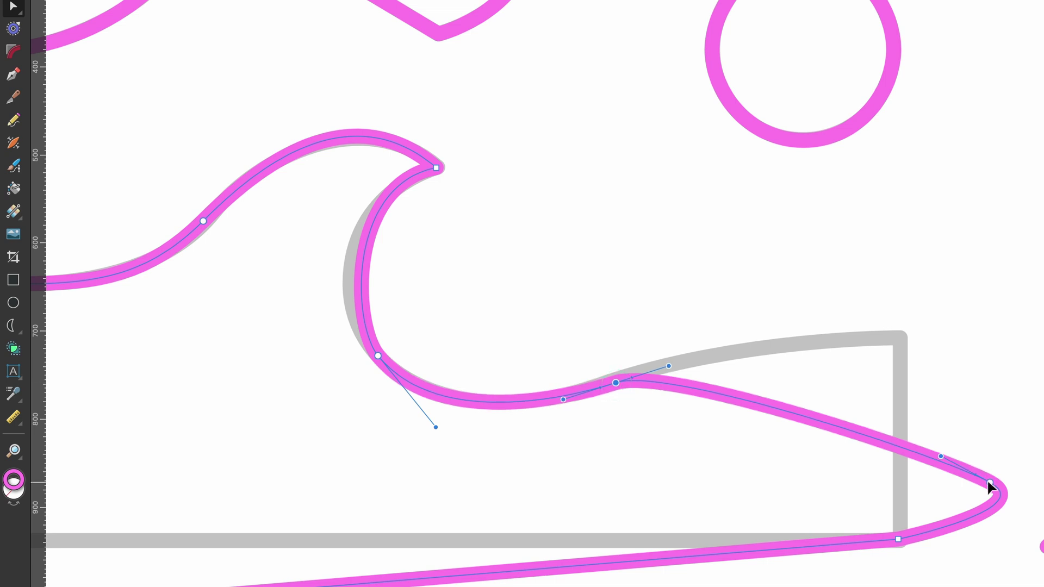
Move the far-right node to the guide's upper-right corner and convert it to a sharp point
drag(987, 479, 891, 335)
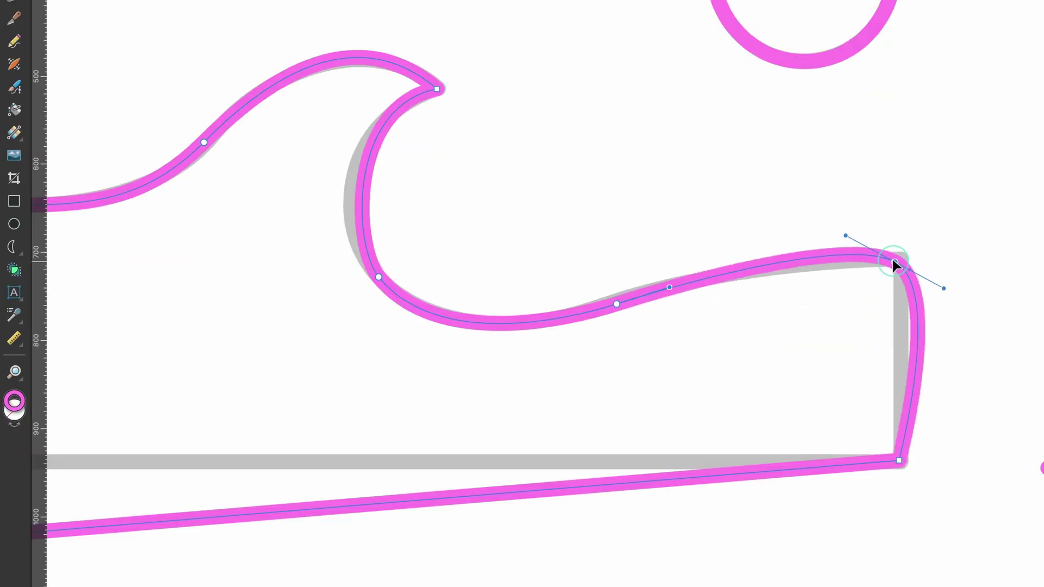
drag(892, 260, 896, 260)
scroll(866, 258, right, 1)
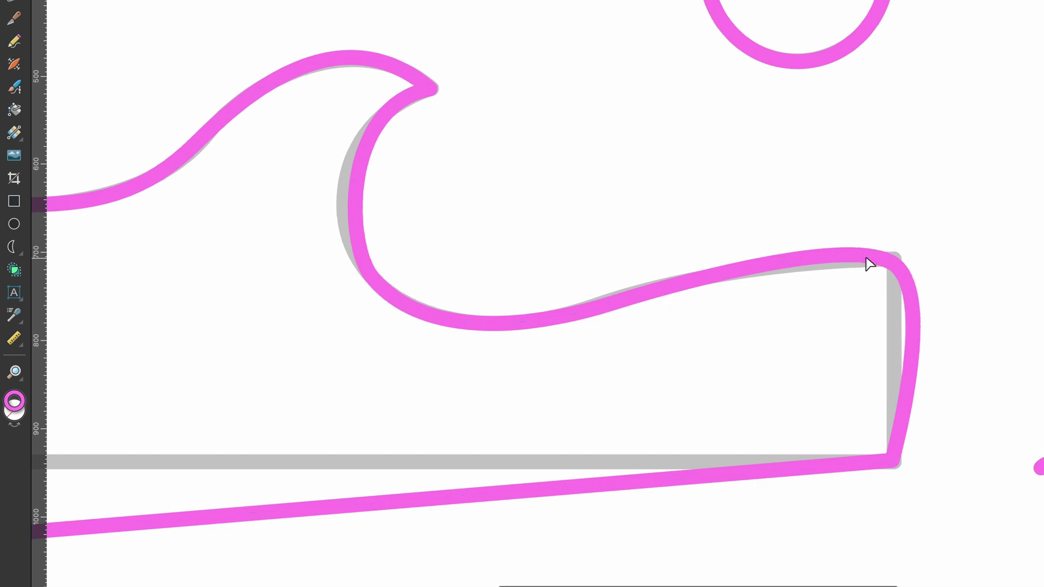
scroll(866, 257, right, 3)
scroll(850, 279, up, 4)
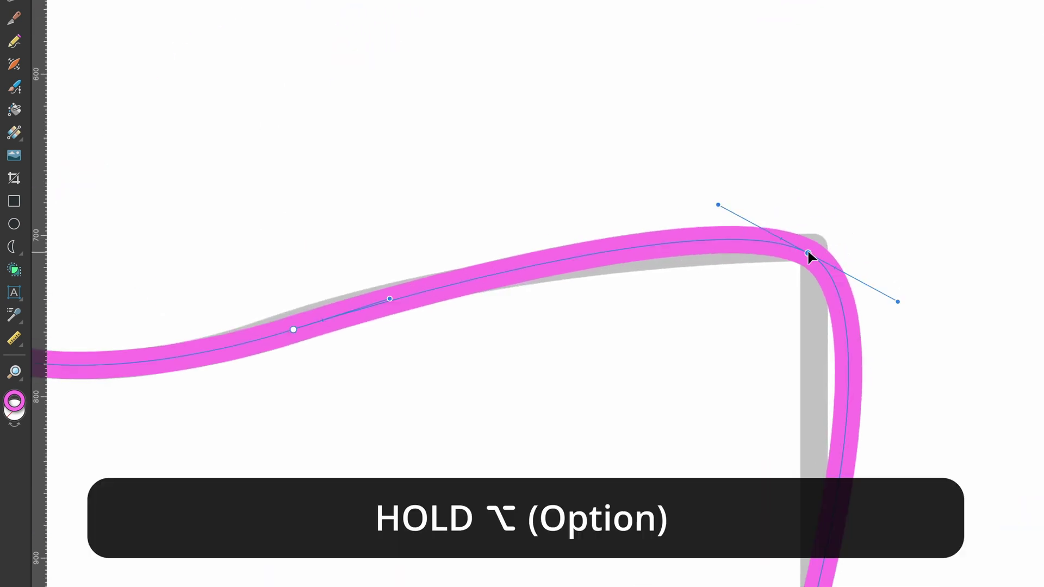
alt+click(807, 253)
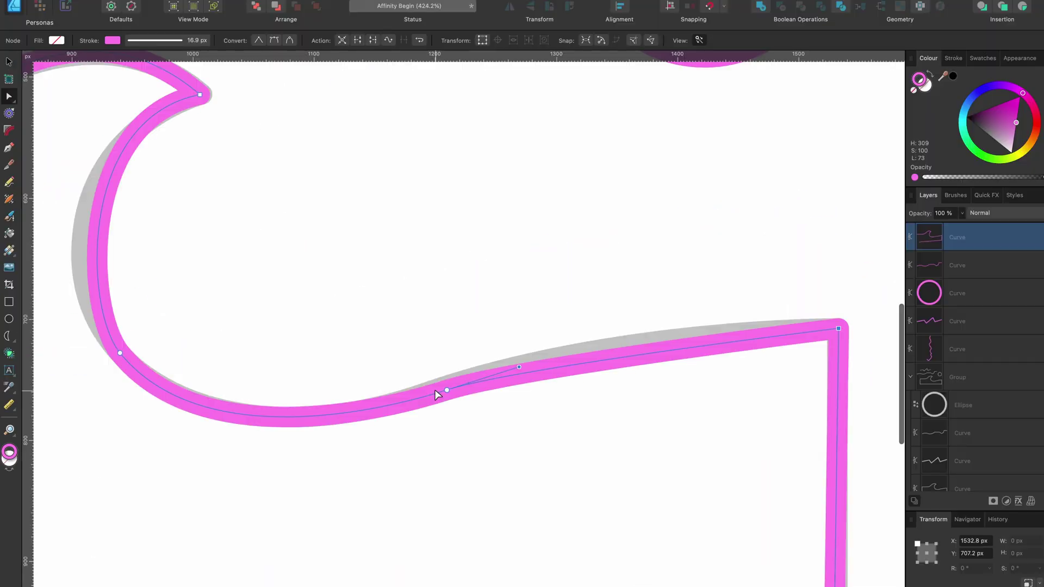
Nudge the node on the rise after the trough and lengthen its right handle so the final slope follows the guide
drag(445, 389, 444, 387)
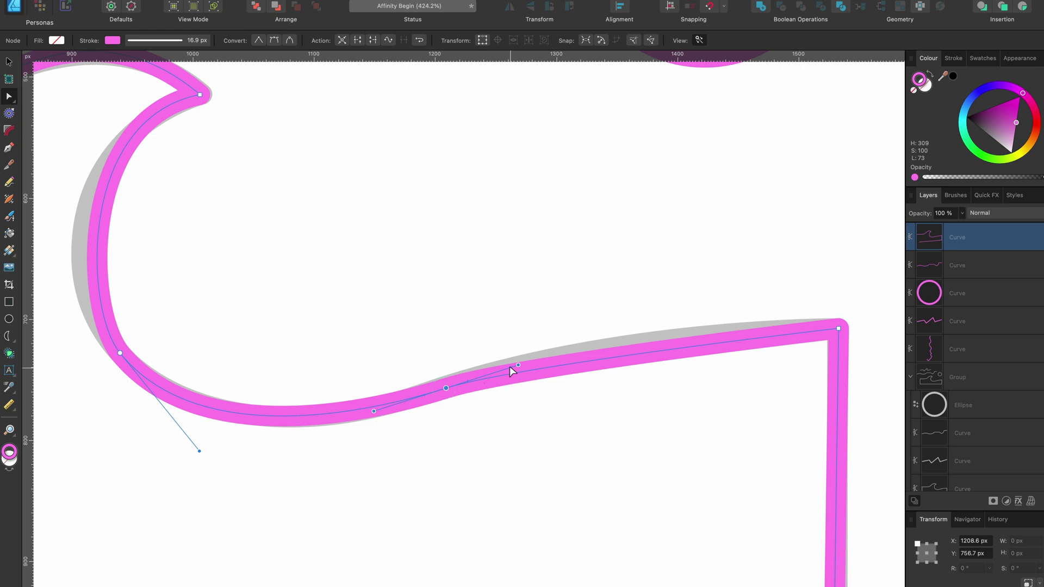
drag(515, 365, 560, 338)
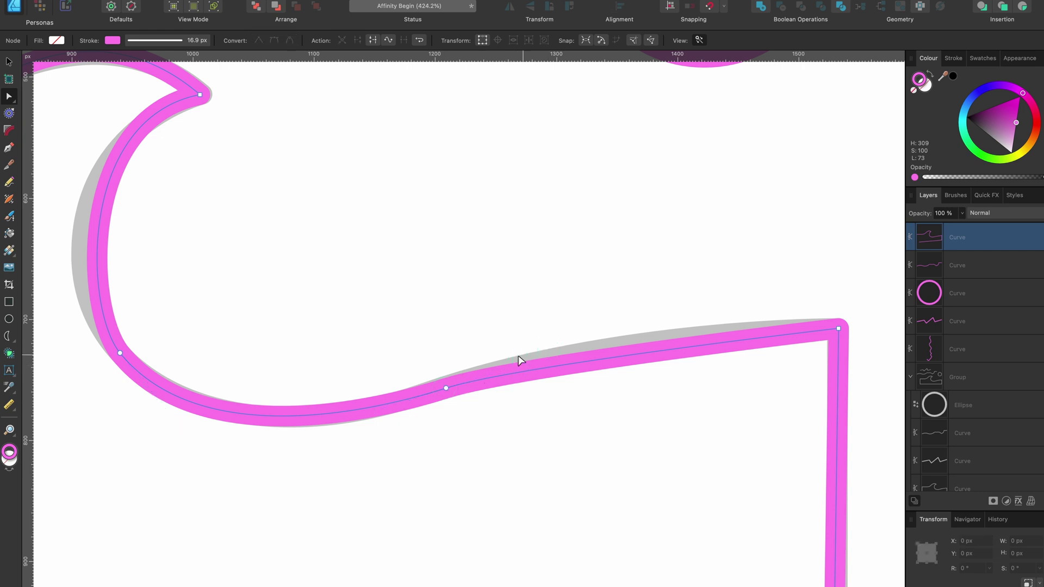
click(446, 389)
drag(519, 368, 599, 330)
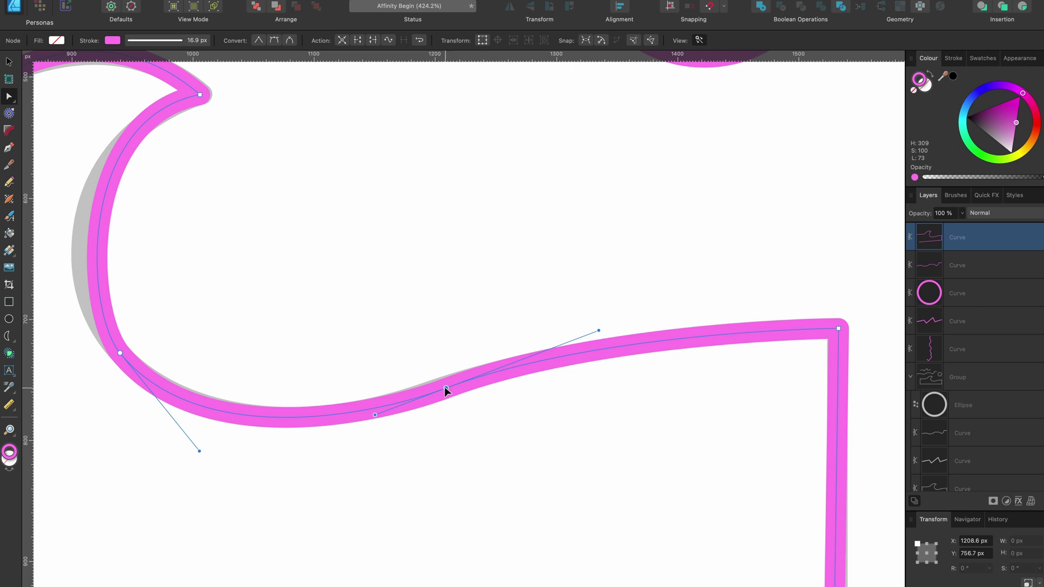
Adjust the inner bend node's upper handle and the tip node's lower handle so the wave's hollow matches the guide
scroll(217, 405, up, 3)
scroll(217, 405, left, 5)
click(251, 426)
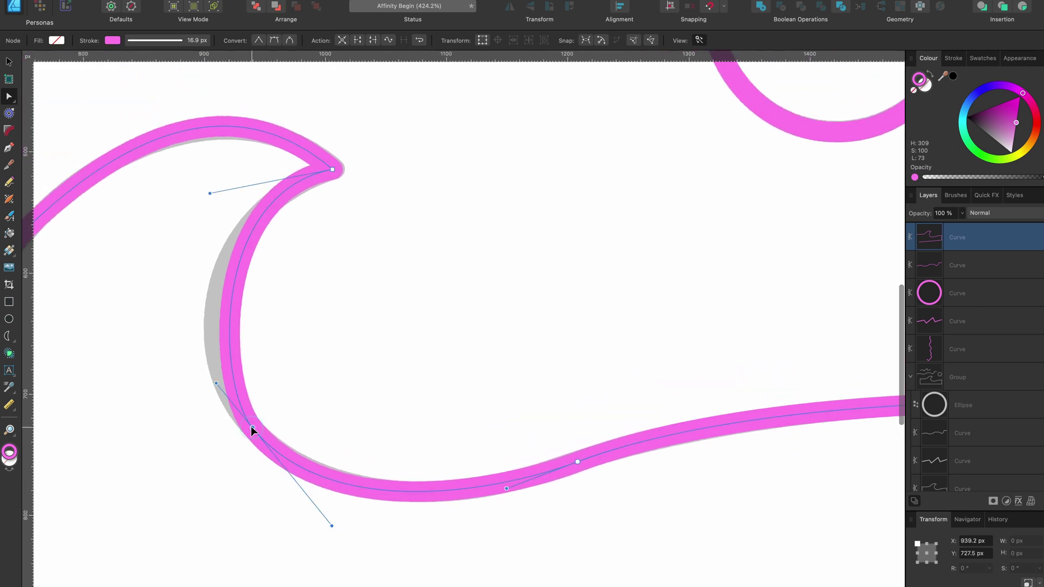
drag(216, 383, 184, 358)
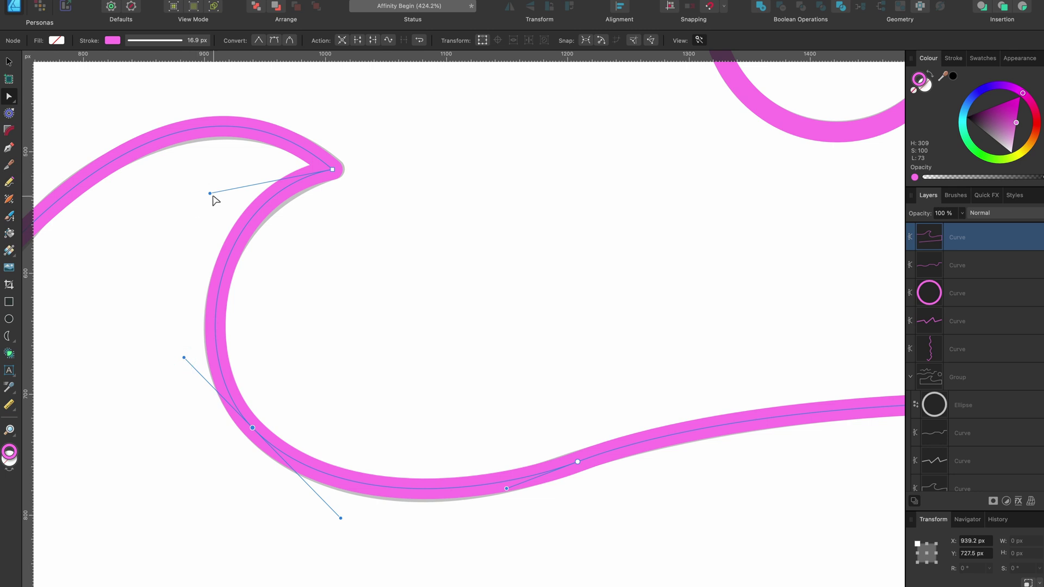
drag(210, 194, 203, 216)
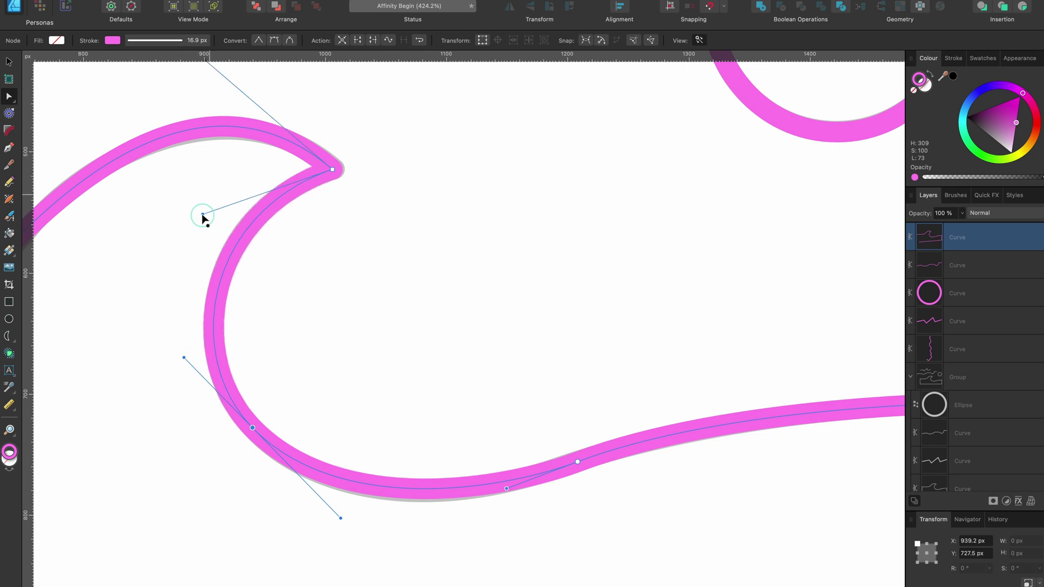
drag(203, 215, 202, 215)
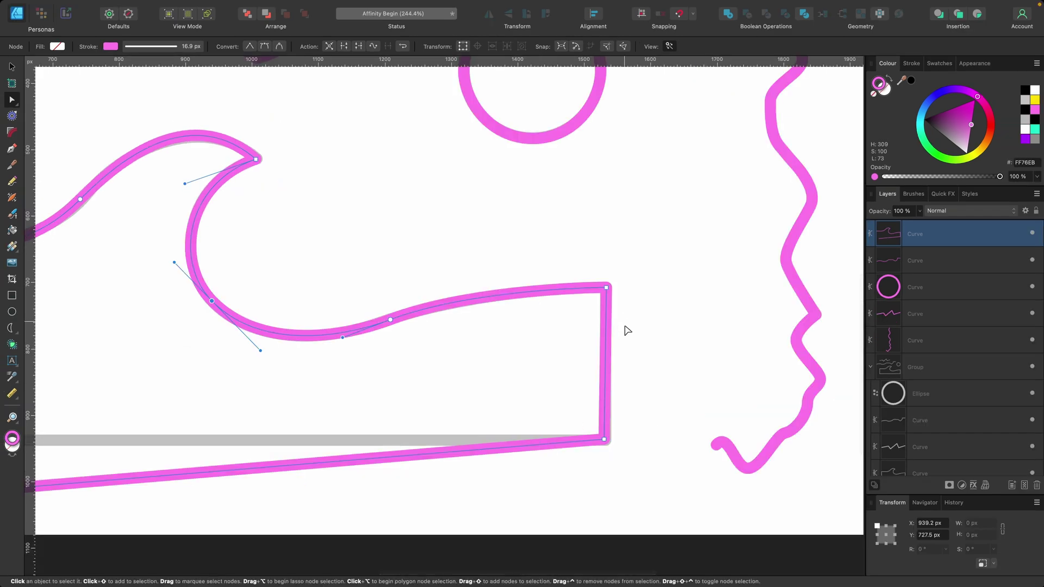
Align the wave shape's lower-right corner node vertically with the upper-right corner node
scroll(621, 410, up, 3)
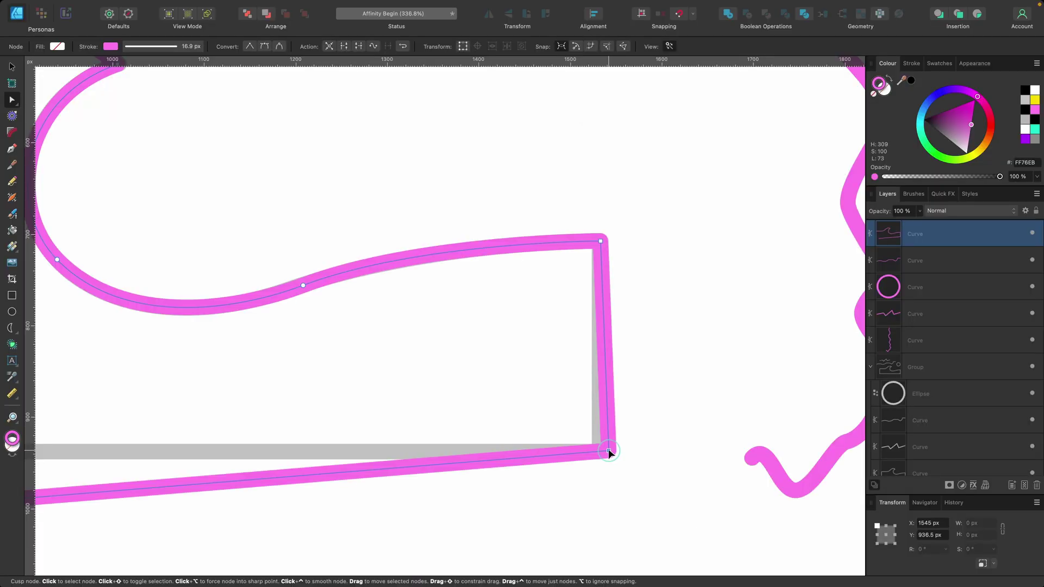
drag(608, 450, 601, 452)
Move the open end node of the bottom line to the guide's lower-left corner, aligned with the neighbouring corner nodes
scroll(601, 454, down, 5)
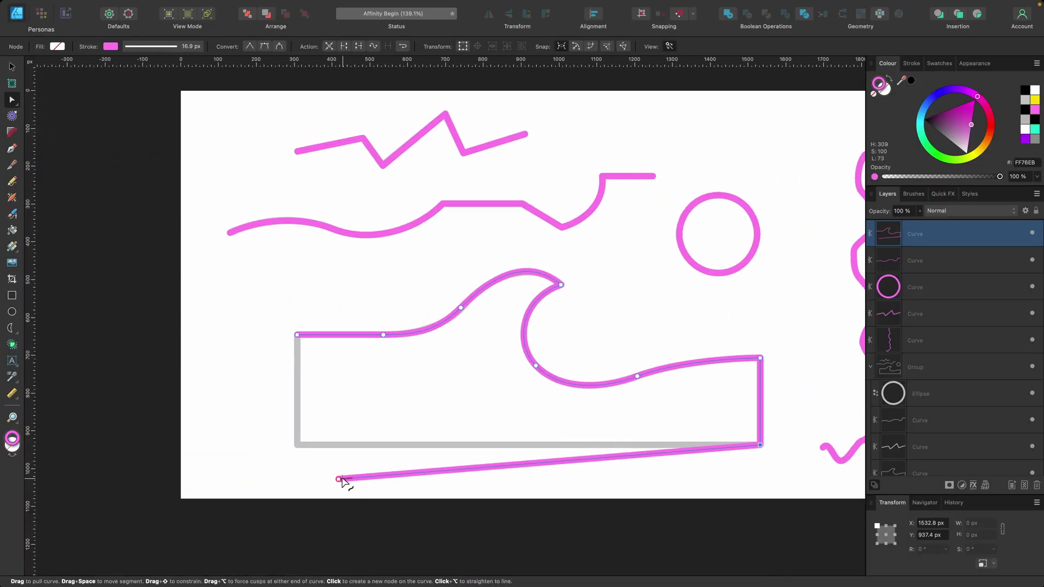
scroll(340, 481, left, 2)
scroll(338, 484, up, 5)
scroll(342, 484, up, 1)
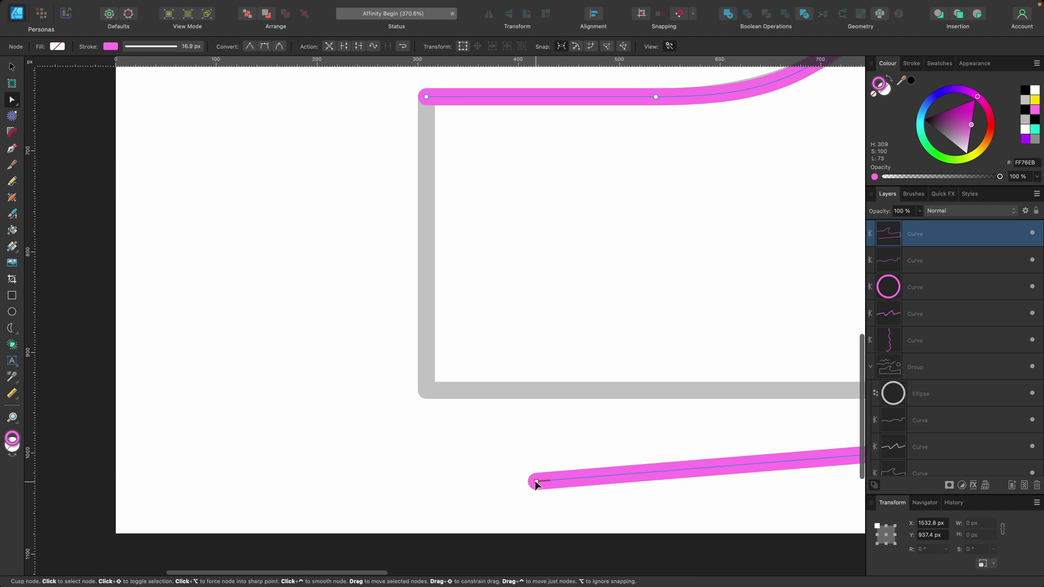
drag(537, 482, 427, 388)
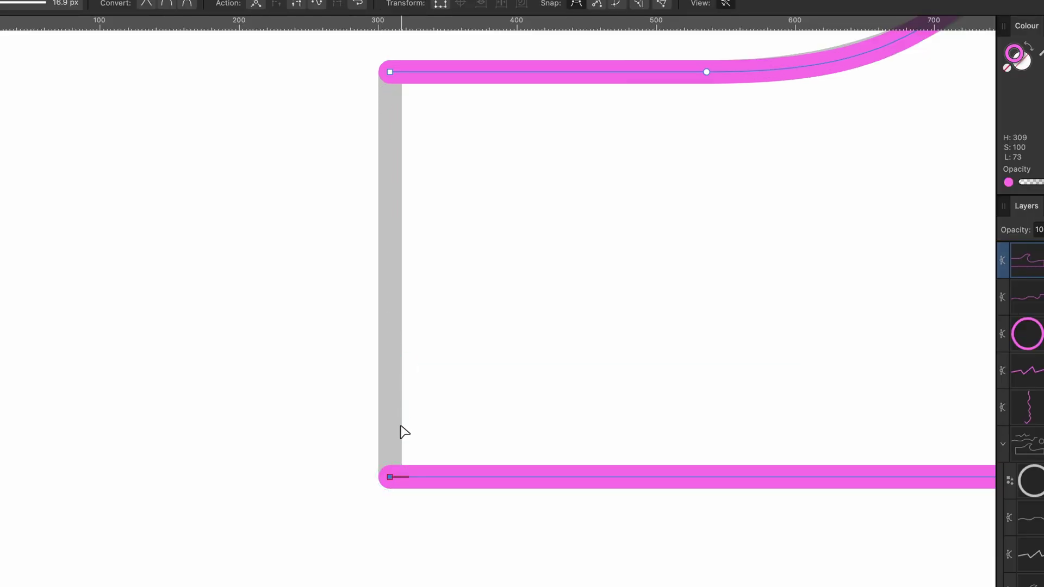
Close the wave shape with the Pen tool by joining its lower-left end node to the upper-left node
scroll(400, 426, down, 2)
scroll(401, 426, up, 2)
scroll(401, 426, right, 1)
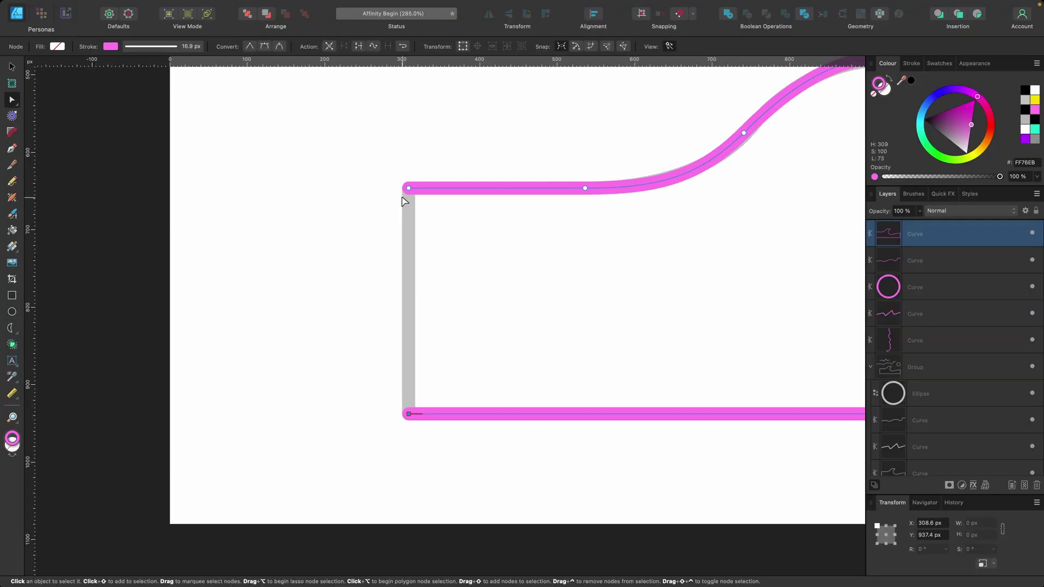
key(p)
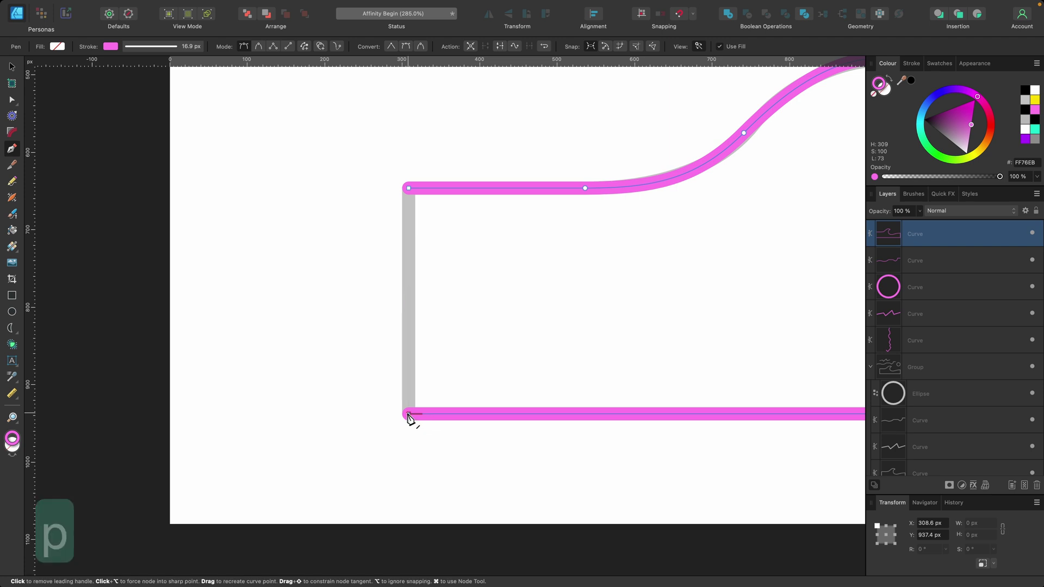
click(409, 189)
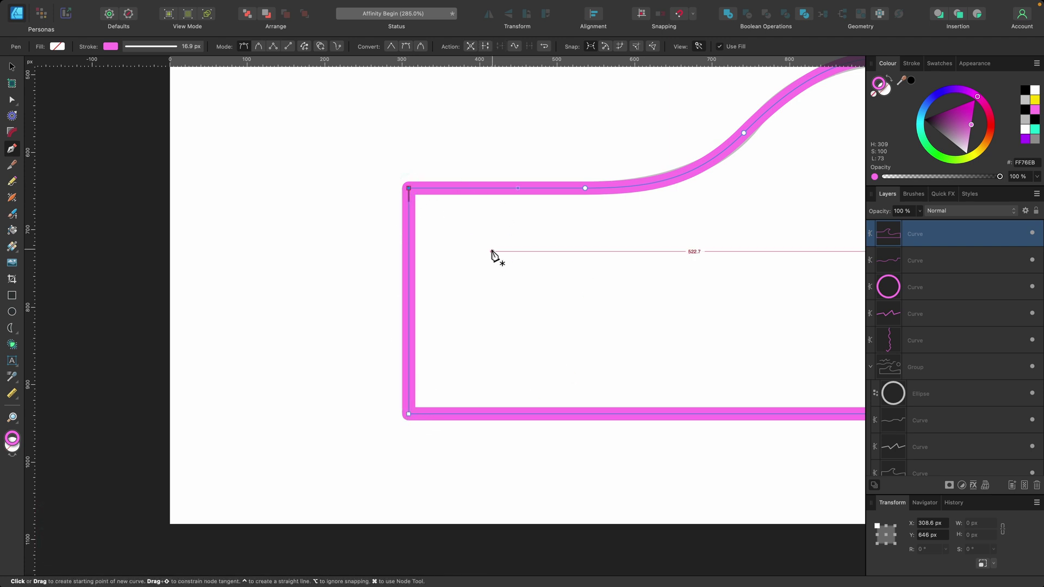
Undo the Pen tool closure of the wave shape and close it with the Close Curve action instead
key(super+z)
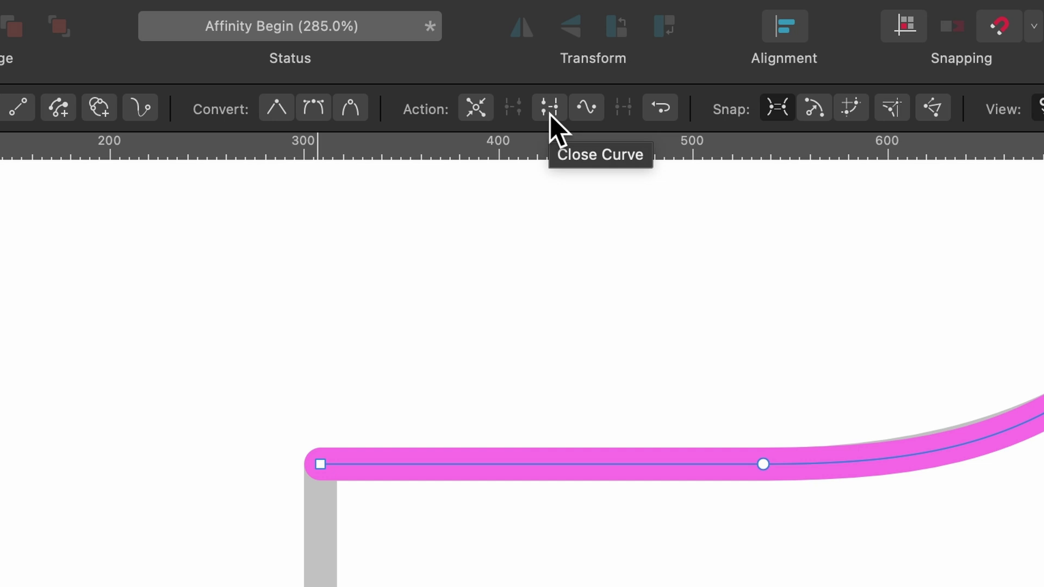
click(550, 114)
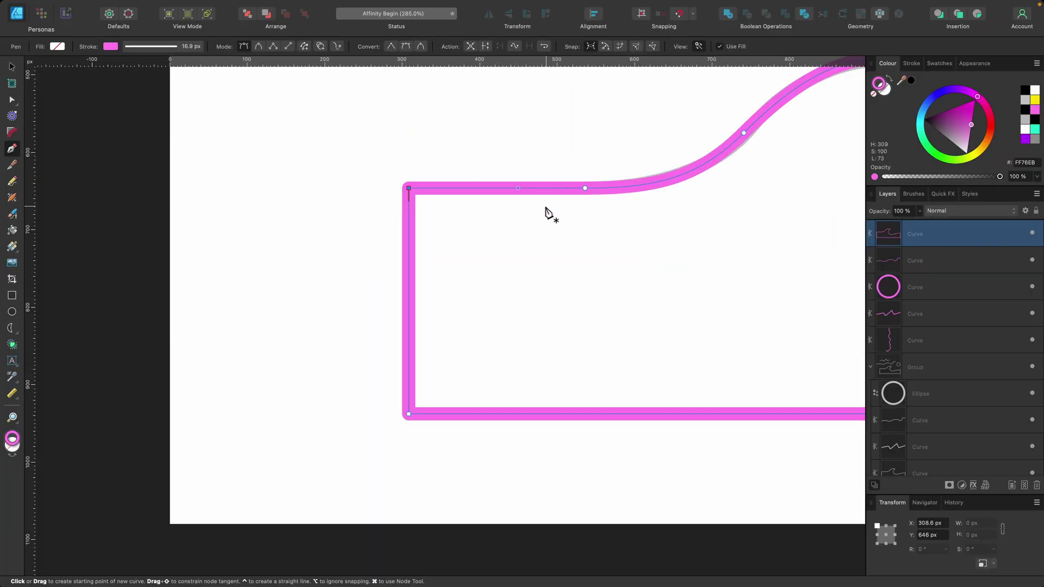
Select the freehand vertical wavy line with the Node tool and apply Smooth Curve repeatedly to simplify its nodes
scroll(461, 525, down, 3)
key(a)
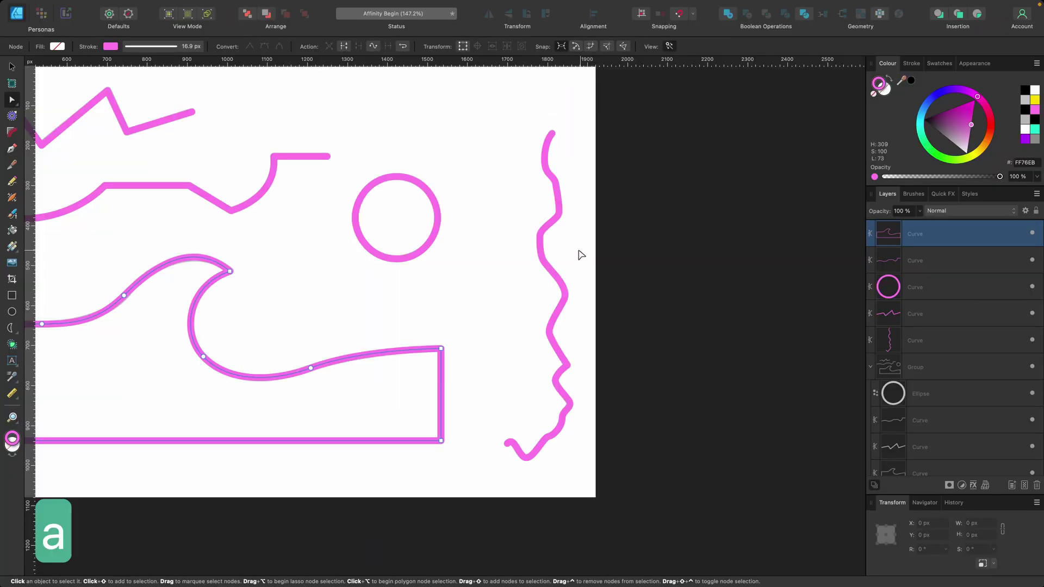
click(557, 279)
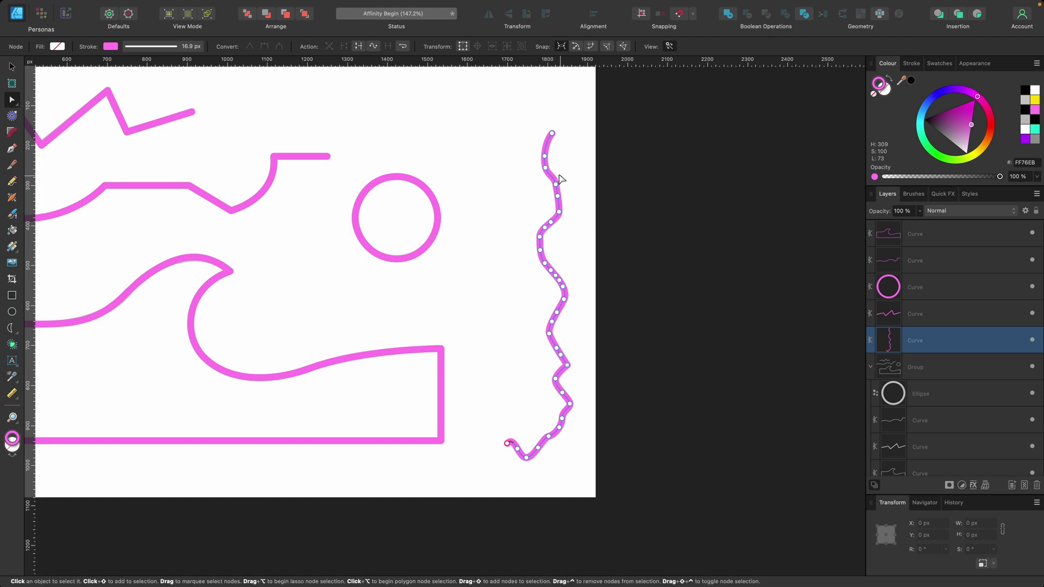
scroll(553, 261, up, 1)
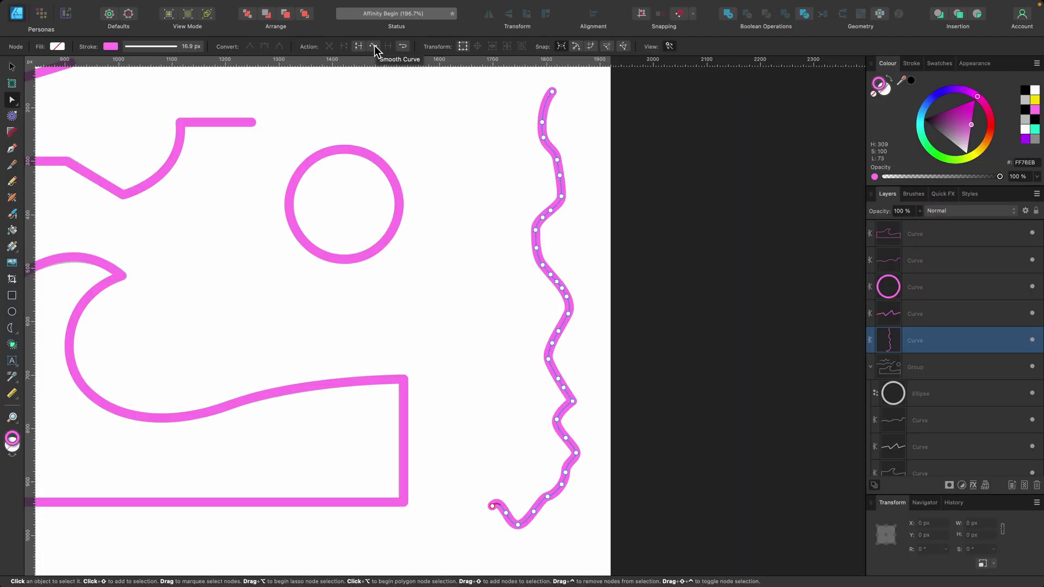
click(374, 44)
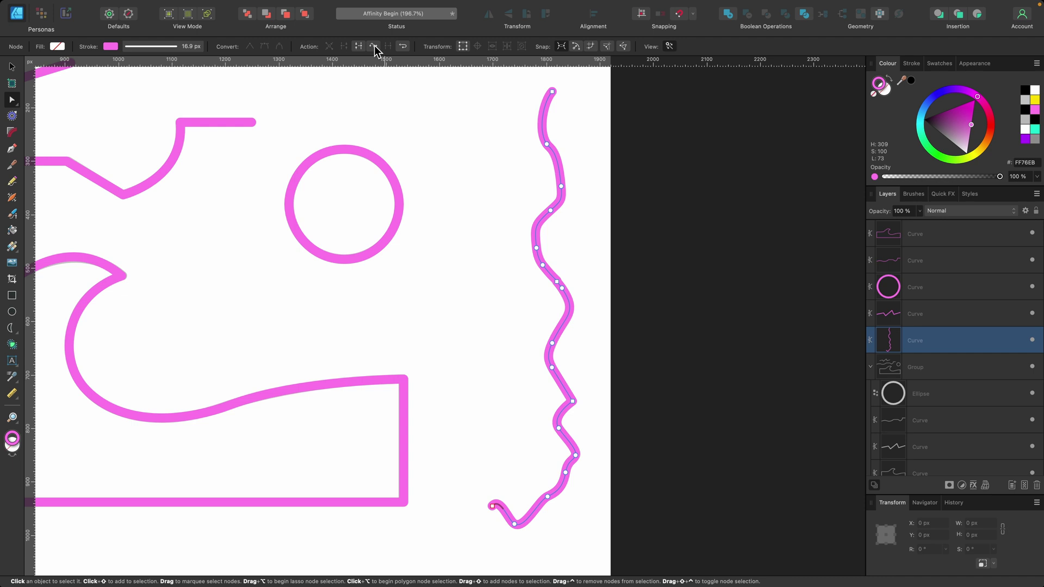
click(374, 45)
click(374, 44)
click(374, 45)
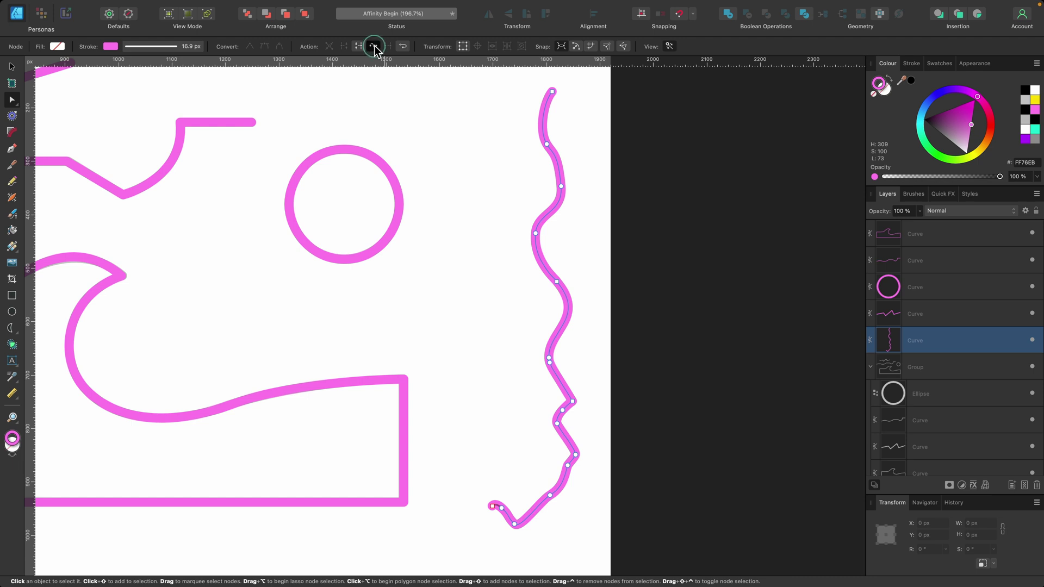
click(374, 44)
click(374, 45)
click(374, 45)
click(374, 44)
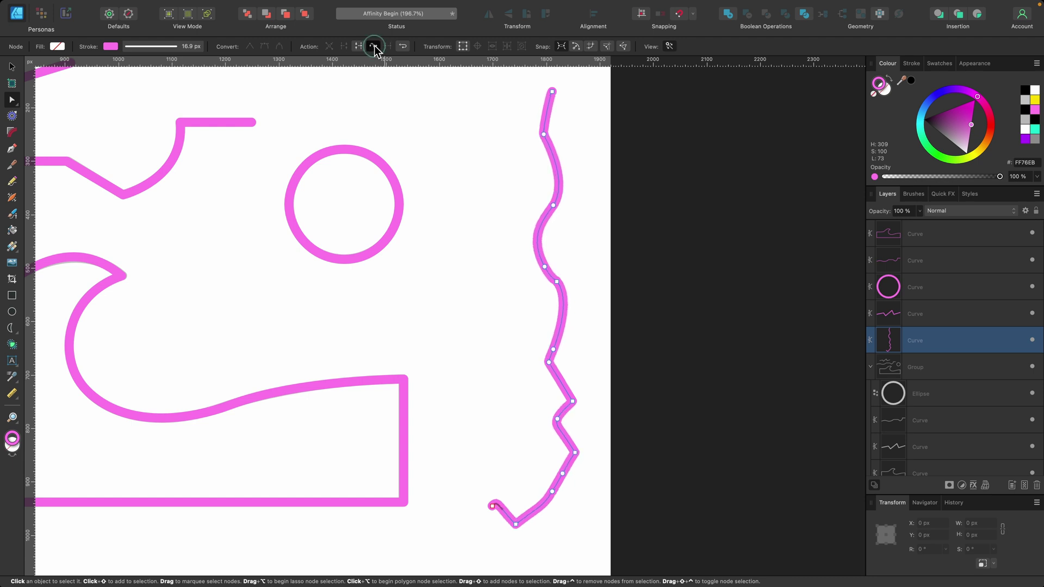